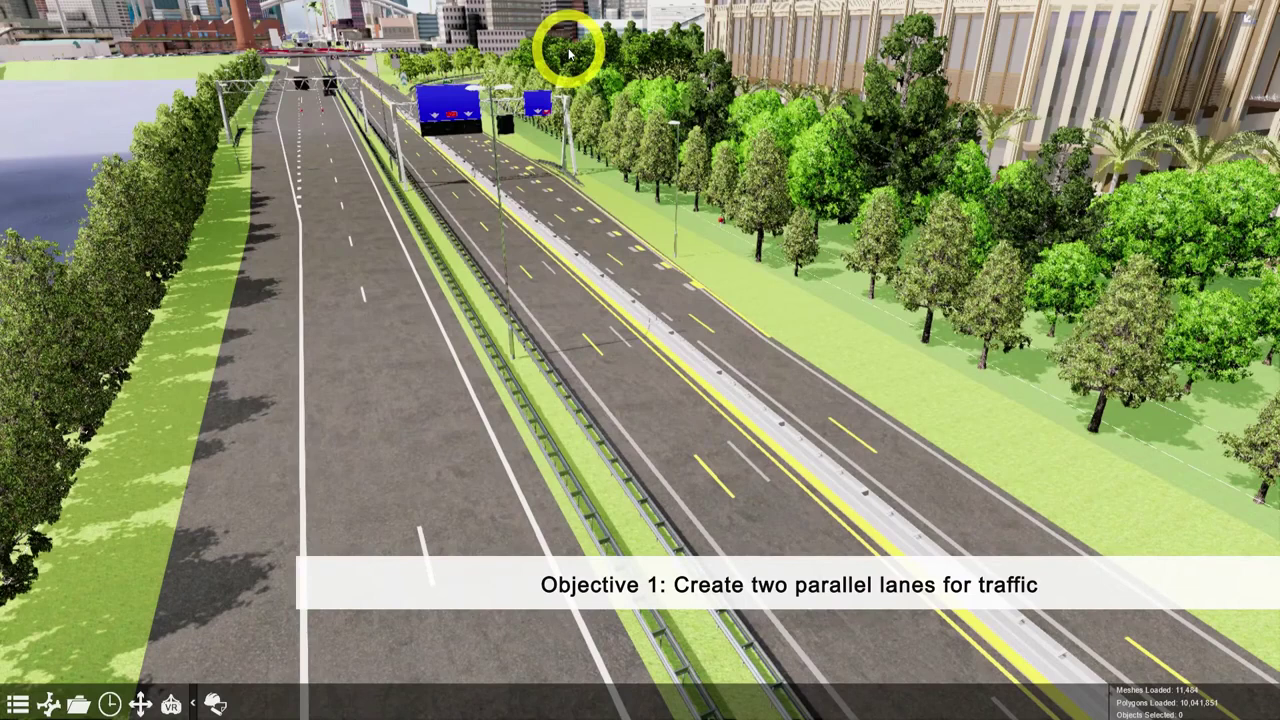
Step: Open the Content Library from the main menu and scroll to its Vehicle and Equipment options
left_click(18, 705)
scroll(28, 686, "down", 3)
scroll(28, 686, "down", 2)
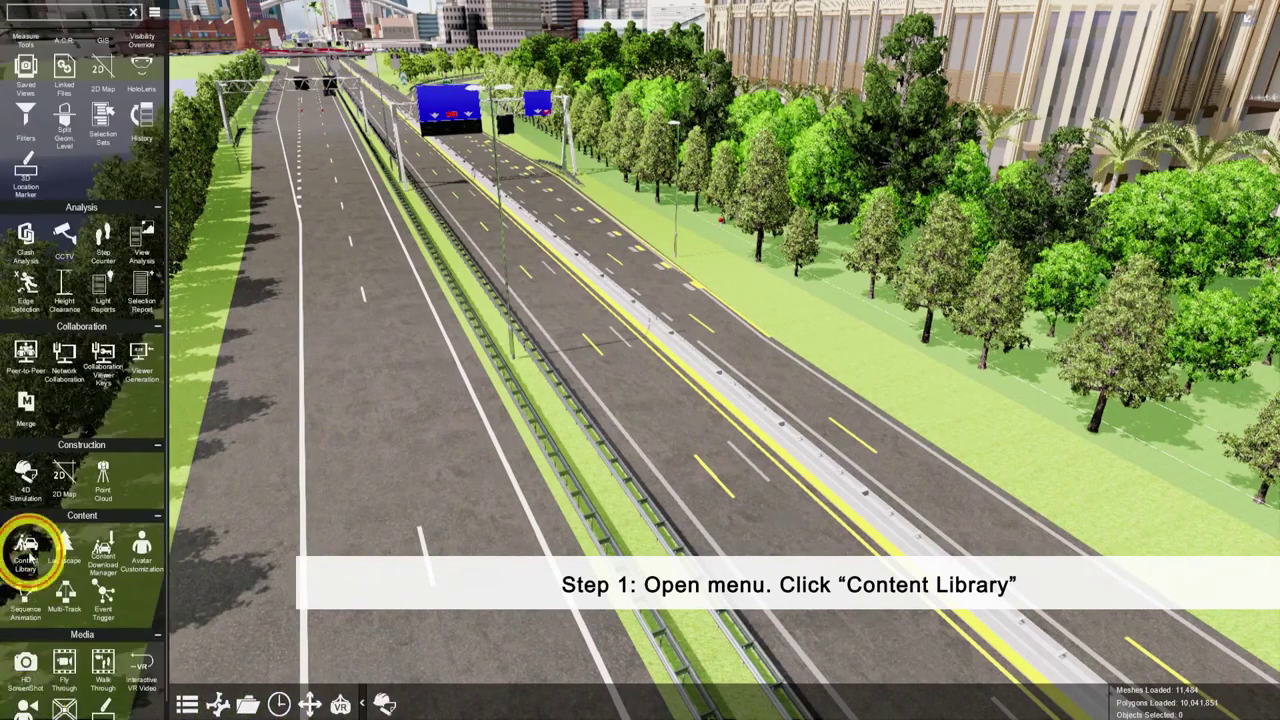
left_click(25, 548)
scroll(100, 600, "down", 3)
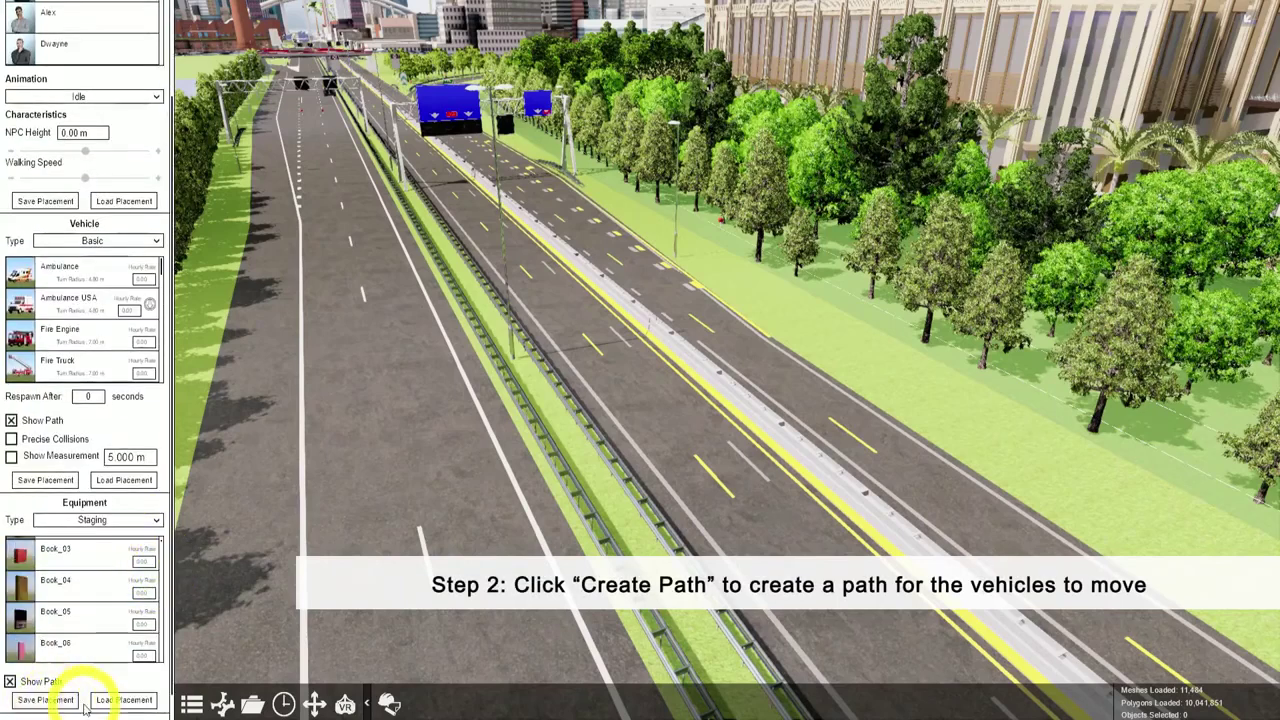
scroll(85, 708, "down", 1)
Step: Draw a new vehicle path up the left highway lane and bring up its Path Settings
left_click(42, 705)
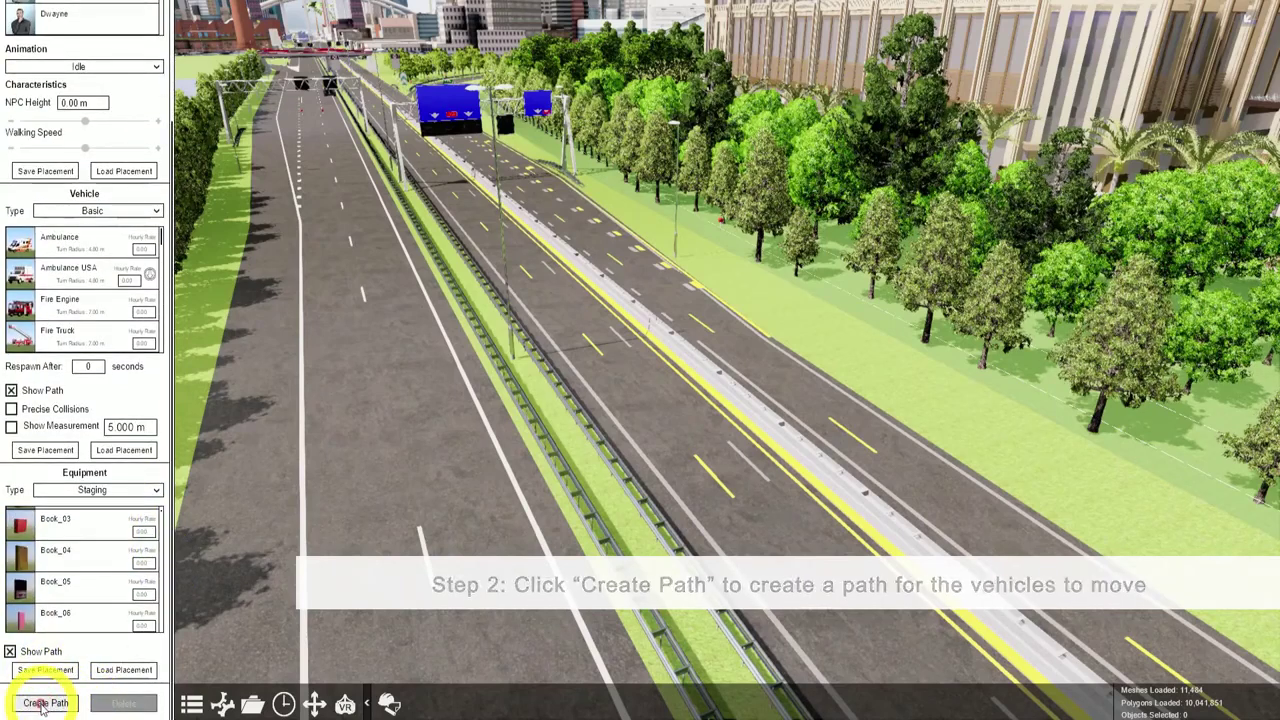
left_click(368, 172)
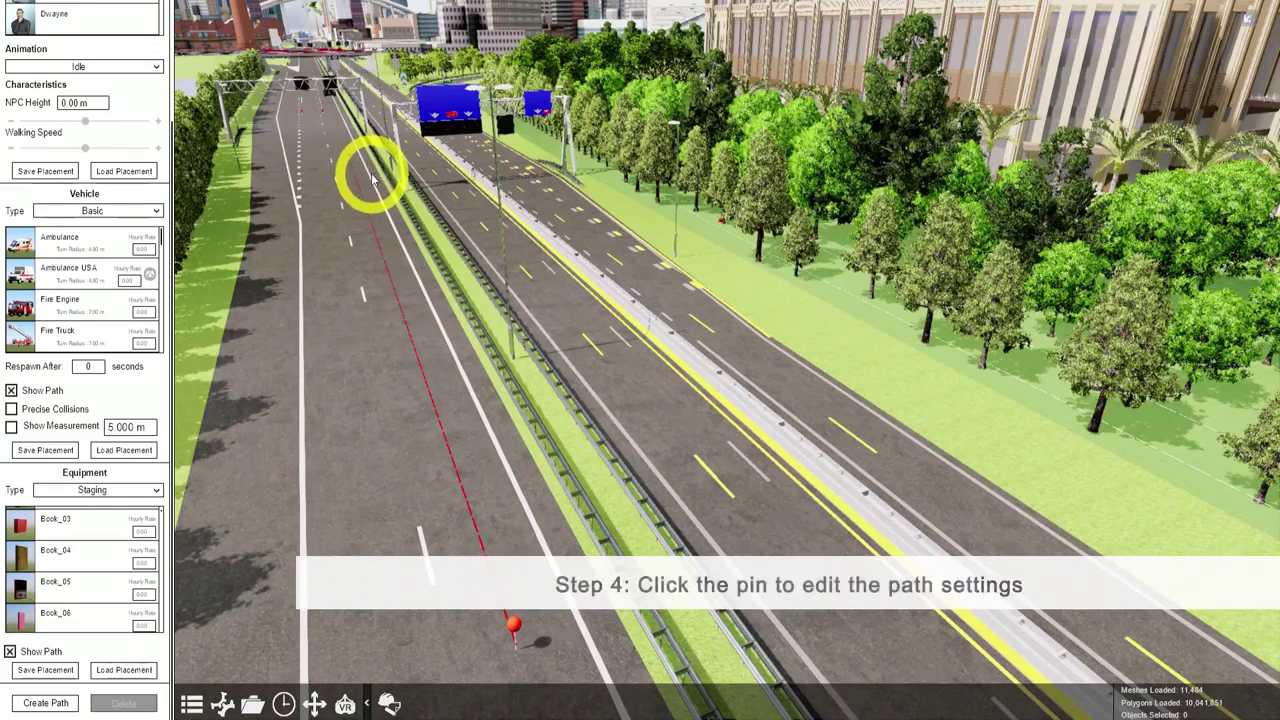
left_click(515, 628)
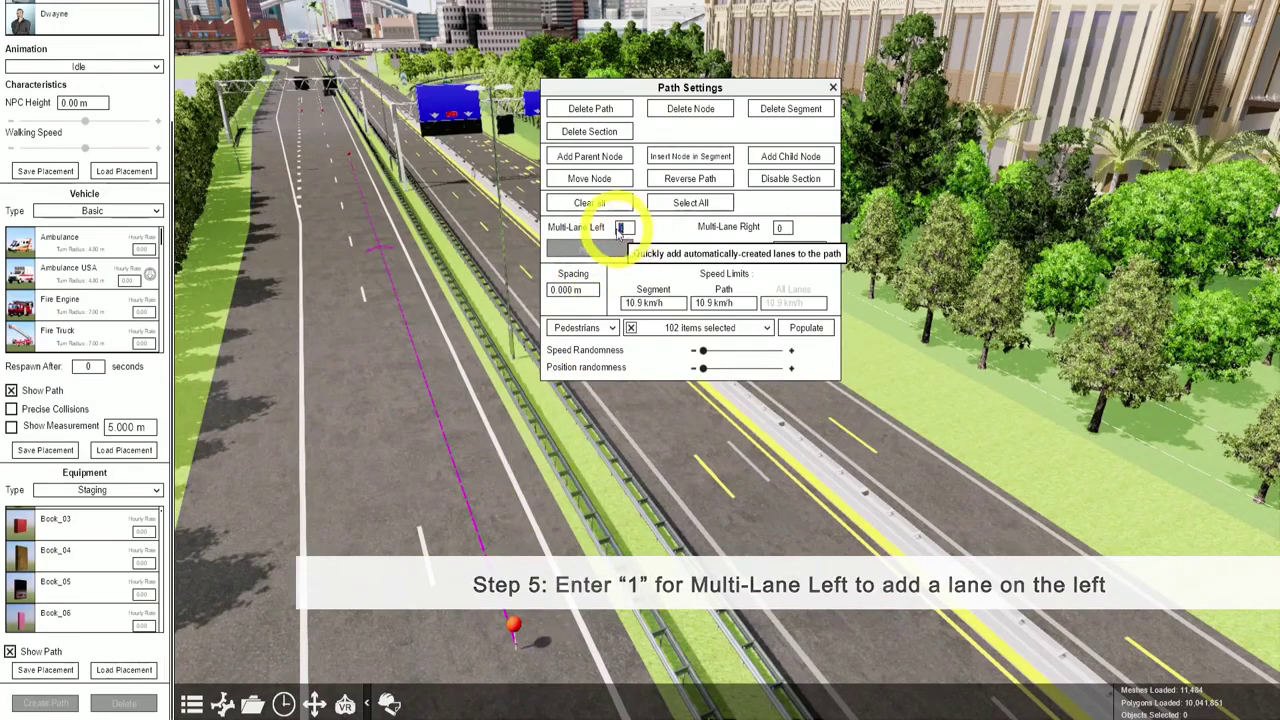
Step: Apply Multi-Lane Left 1 with a Lane Width of 4 m to the path
type("1")
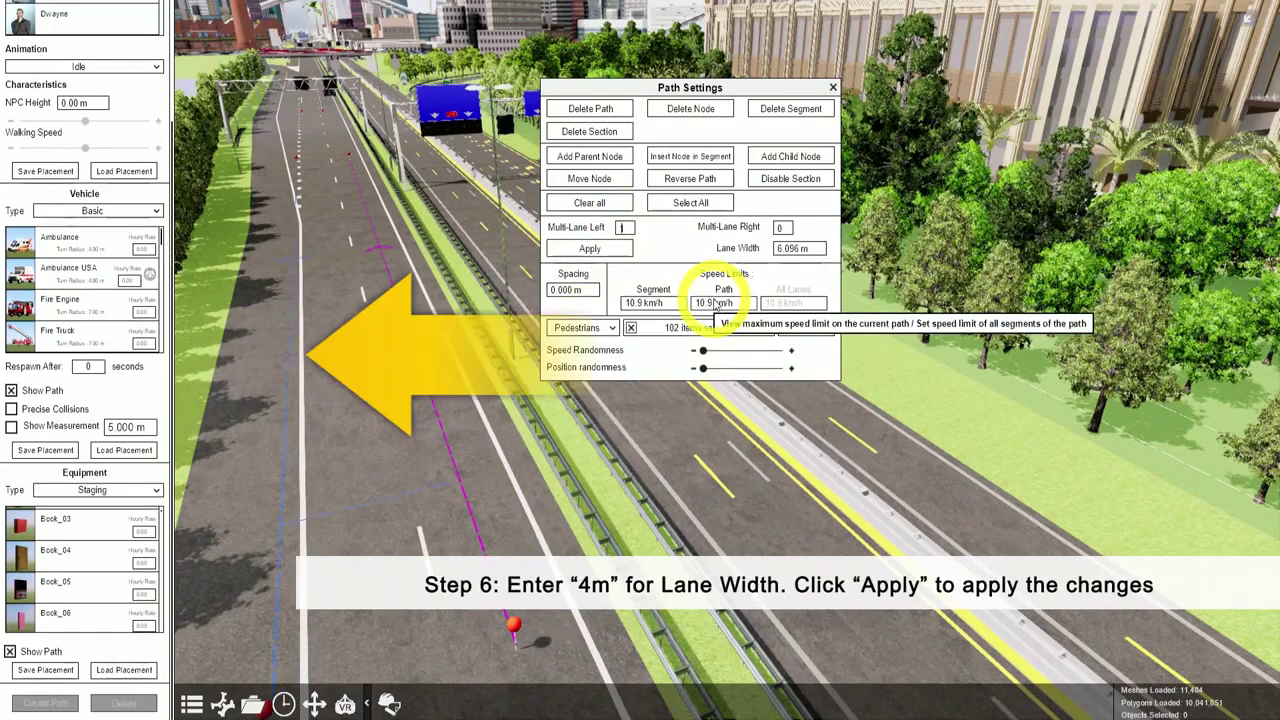
left_click(815, 250)
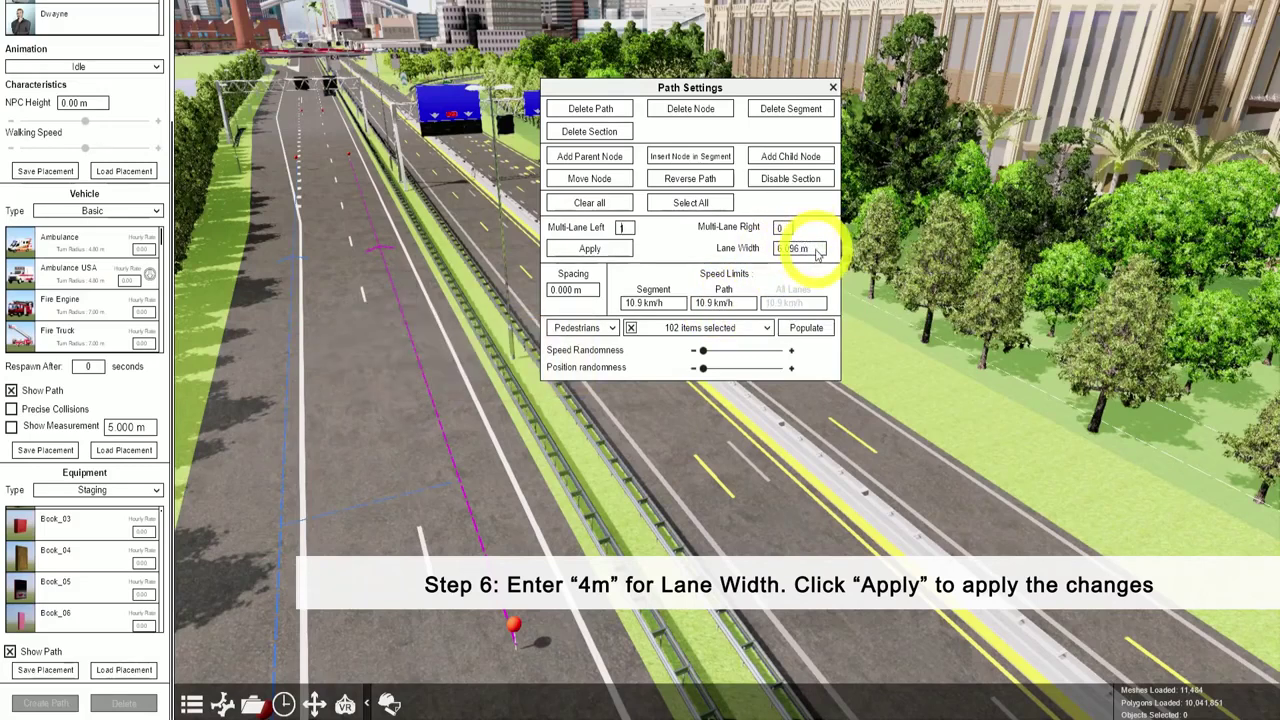
left_click(592, 251)
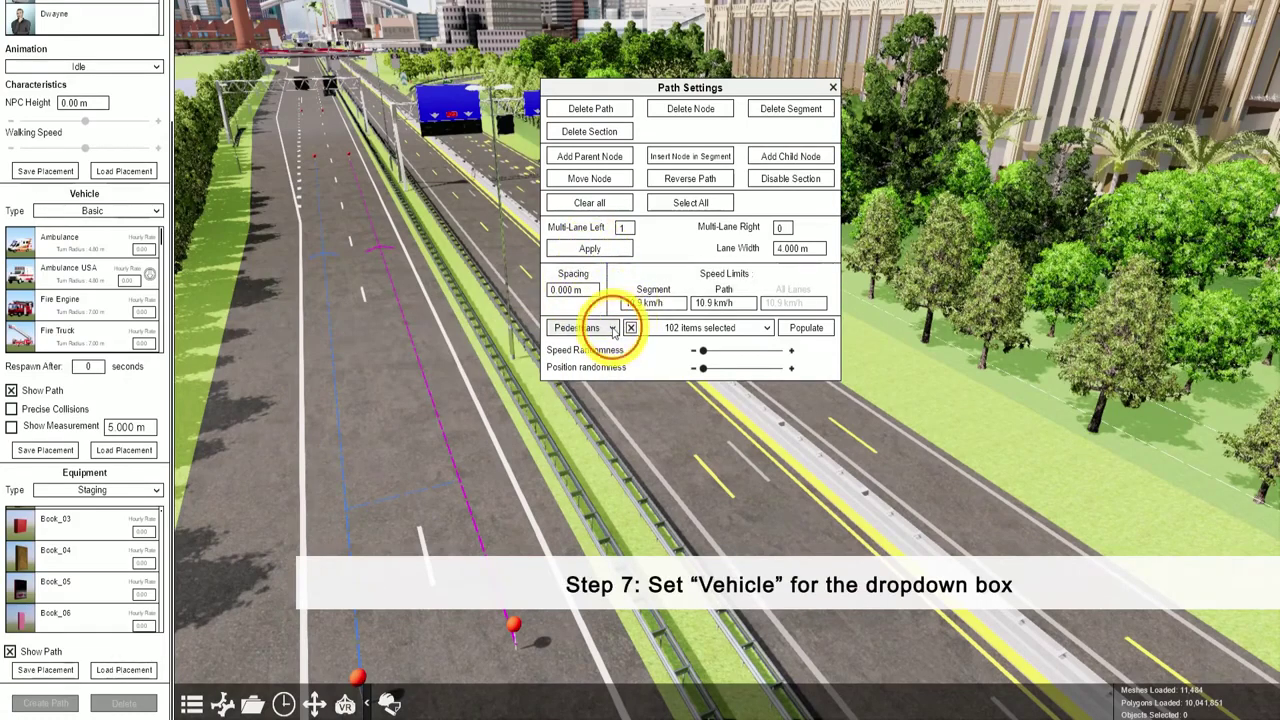
Step: Switch the populate type to Vehicles, clear all vehicle types, and tick only the wanted ones
left_click(590, 365)
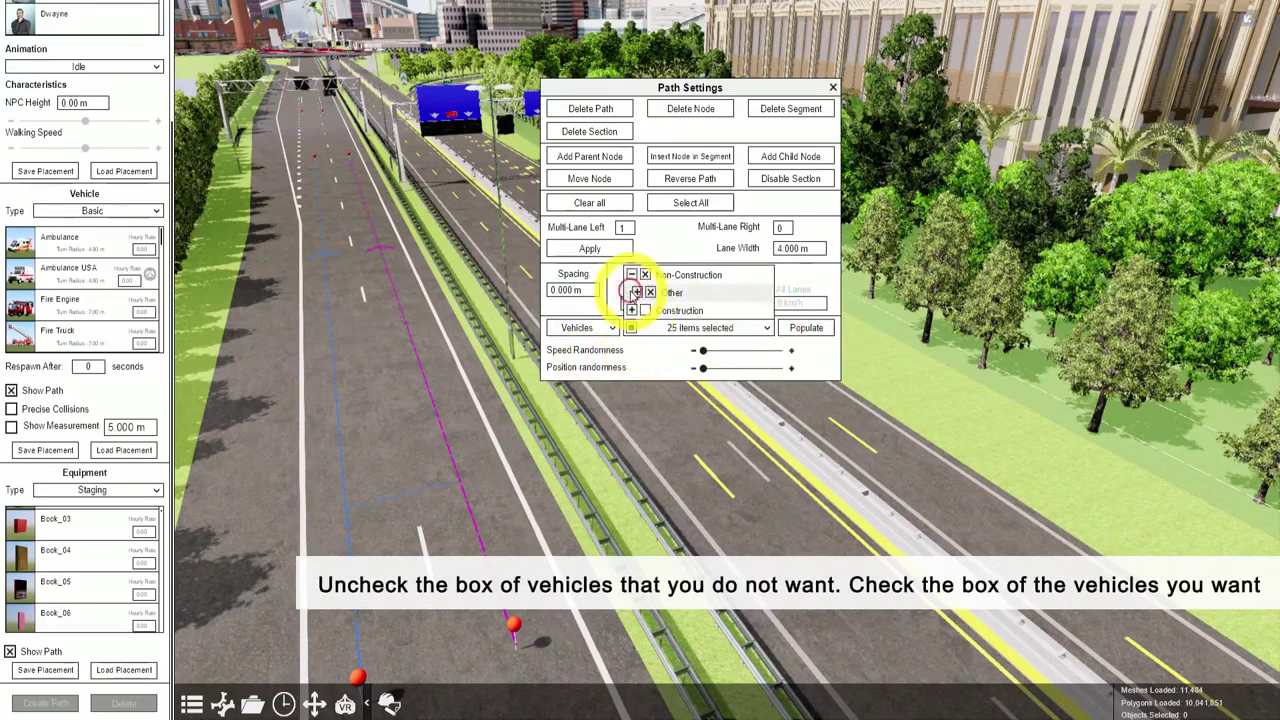
left_click(636, 291)
left_click(650, 132)
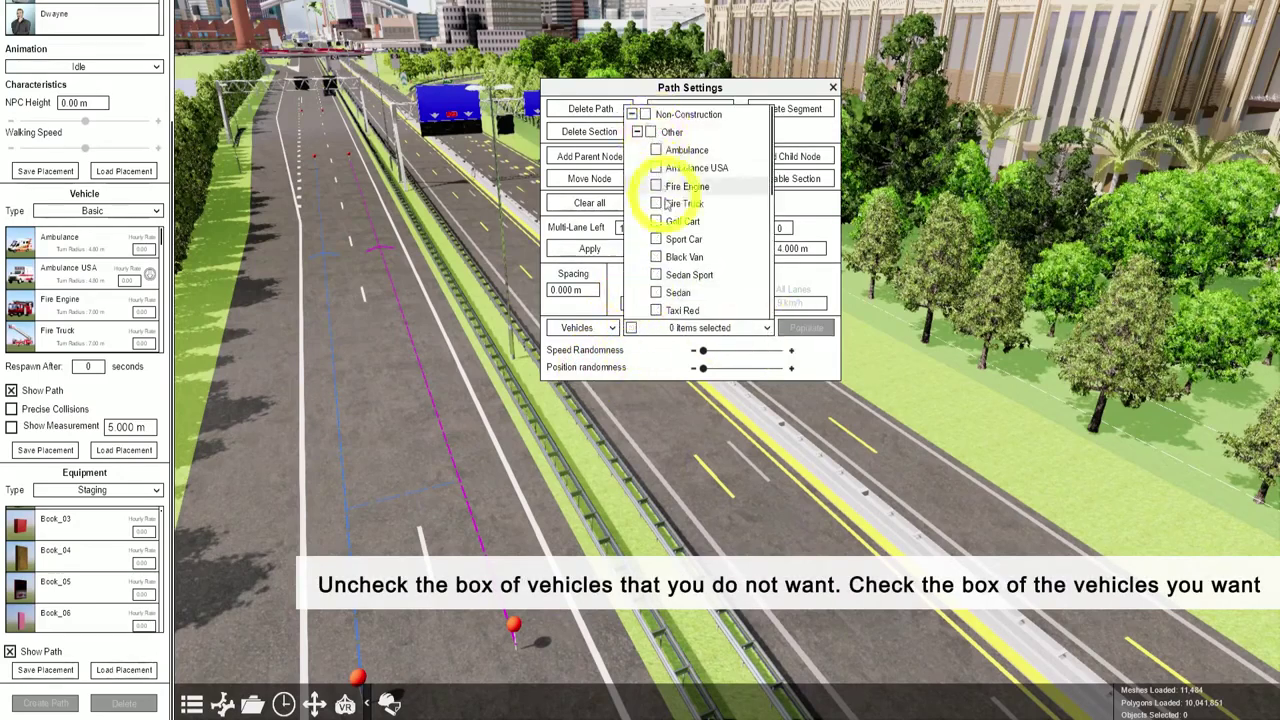
left_click(656, 257)
left_click(656, 275)
left_click(656, 292)
scroll(656, 286, "down", 3)
left_click(656, 176)
left_click(656, 194)
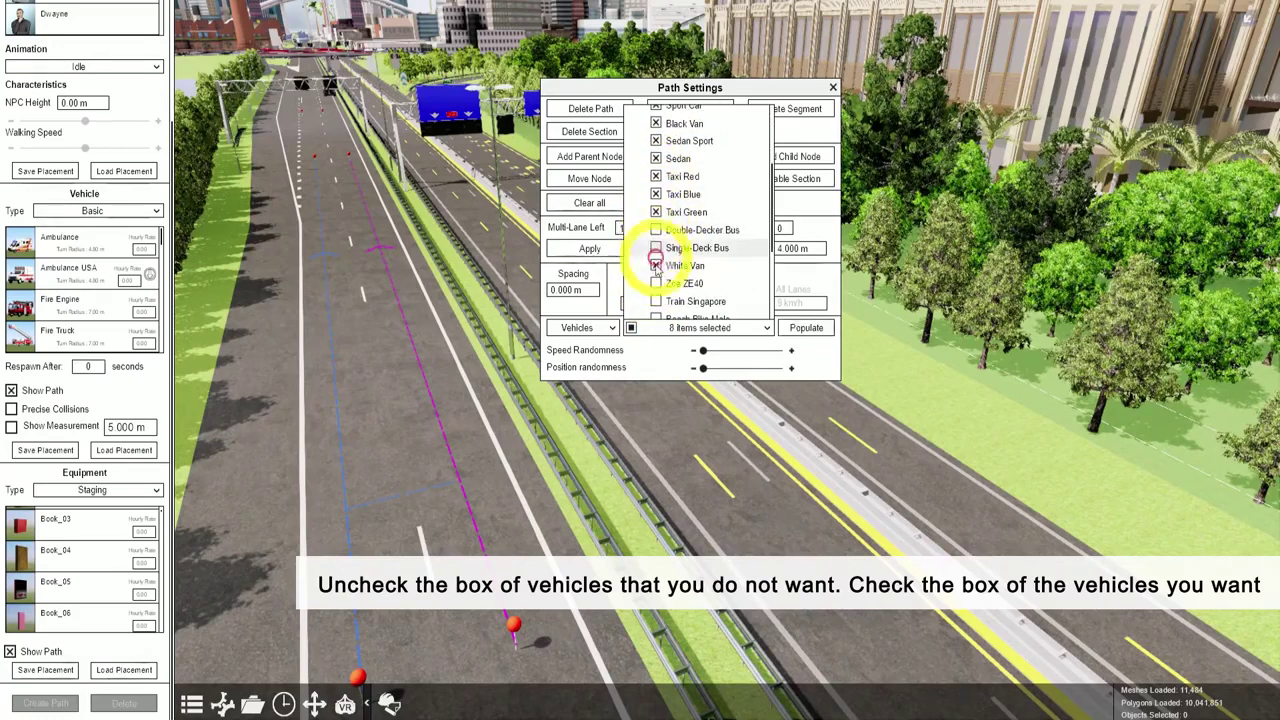
left_click(766, 327)
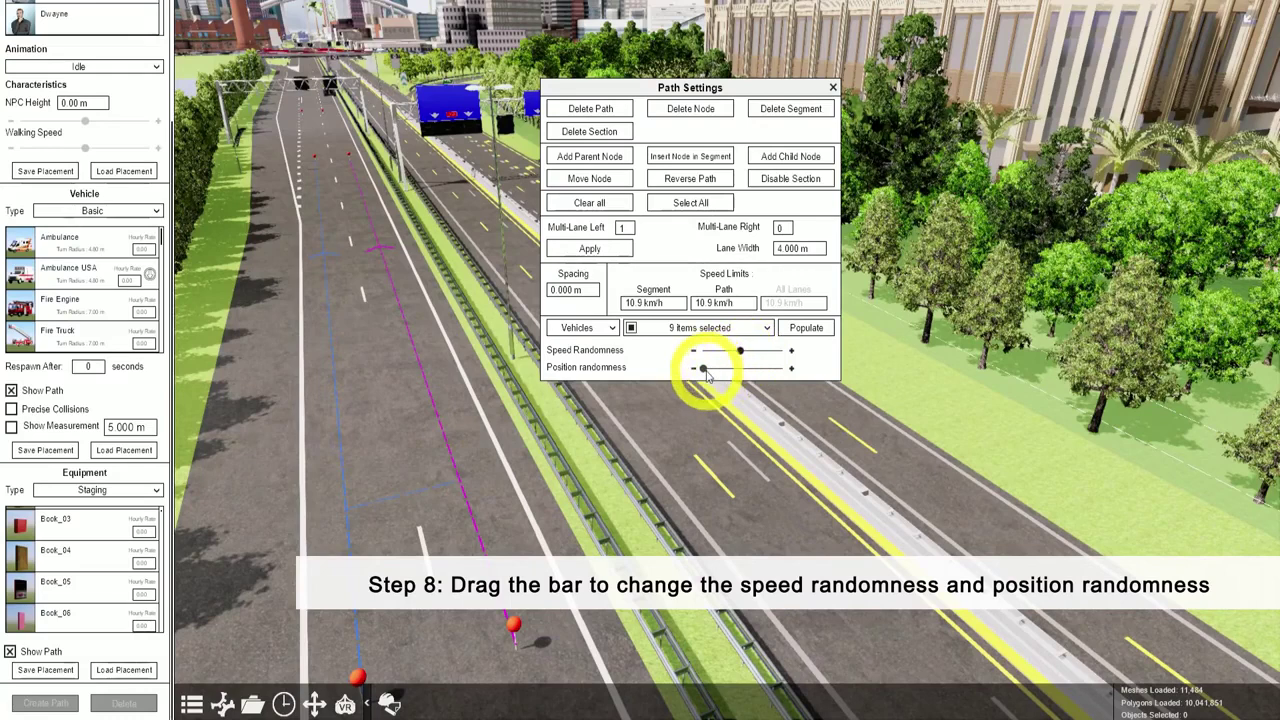
Step: Populate the path with the selected vehicle types
left_click(804, 328)
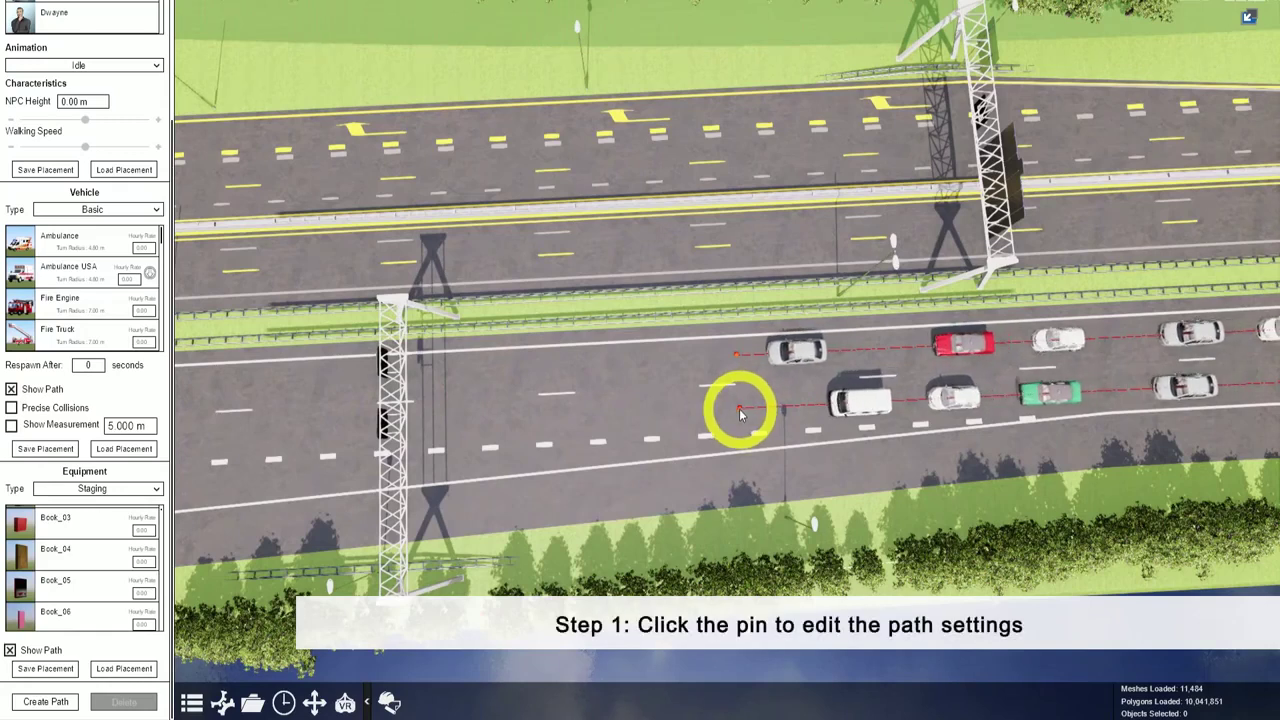
Step: Clear all vehicles from the path and move its end node further left along the road
left_click(740, 410)
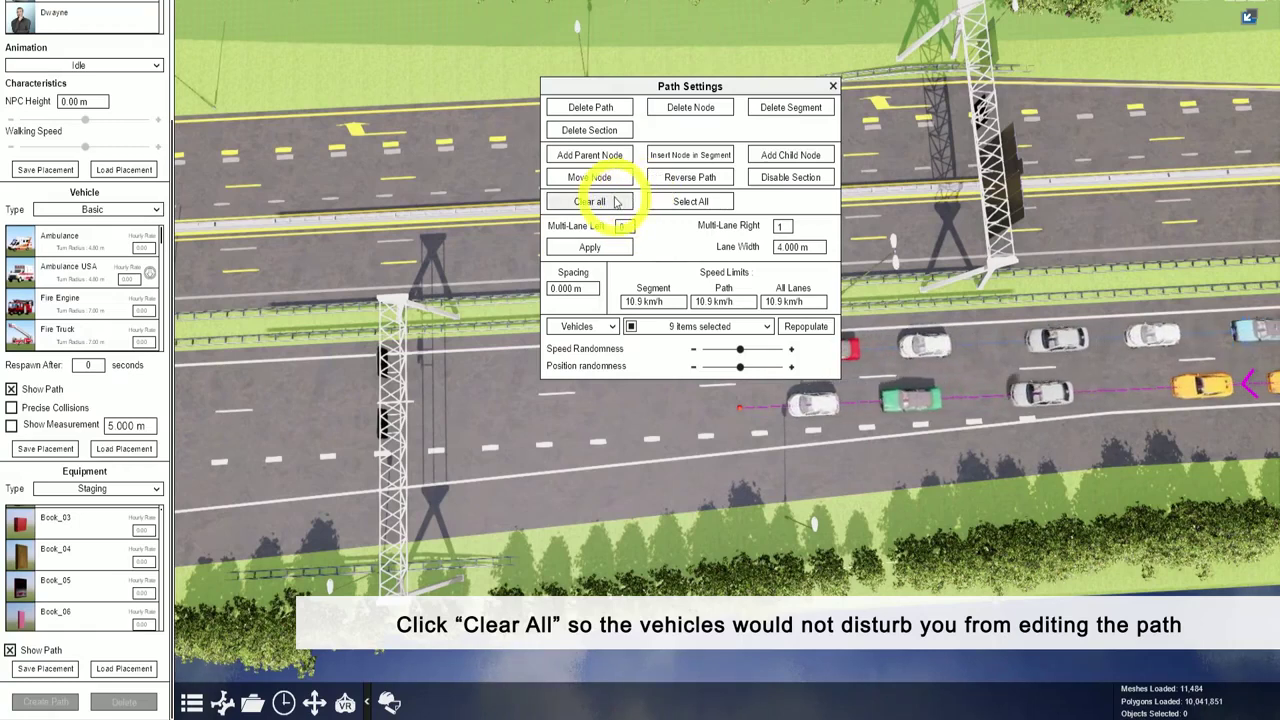
left_click(615, 202)
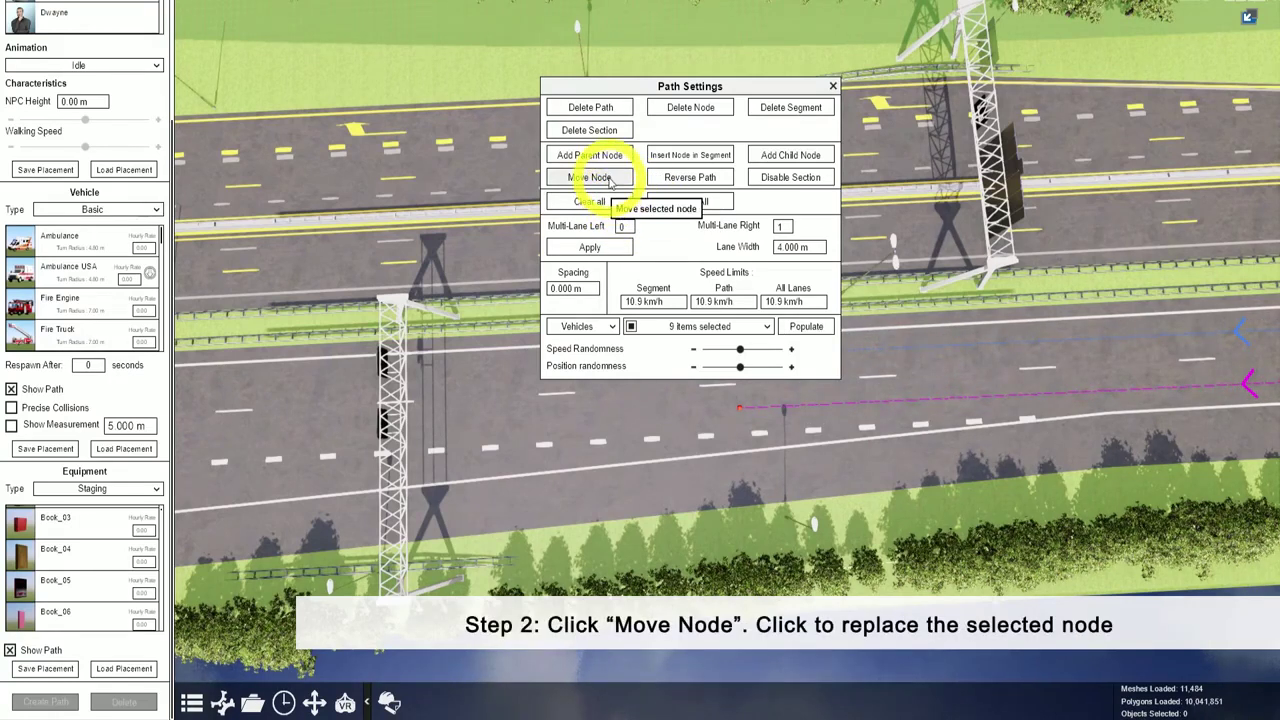
left_click(609, 179)
left_click(209, 438)
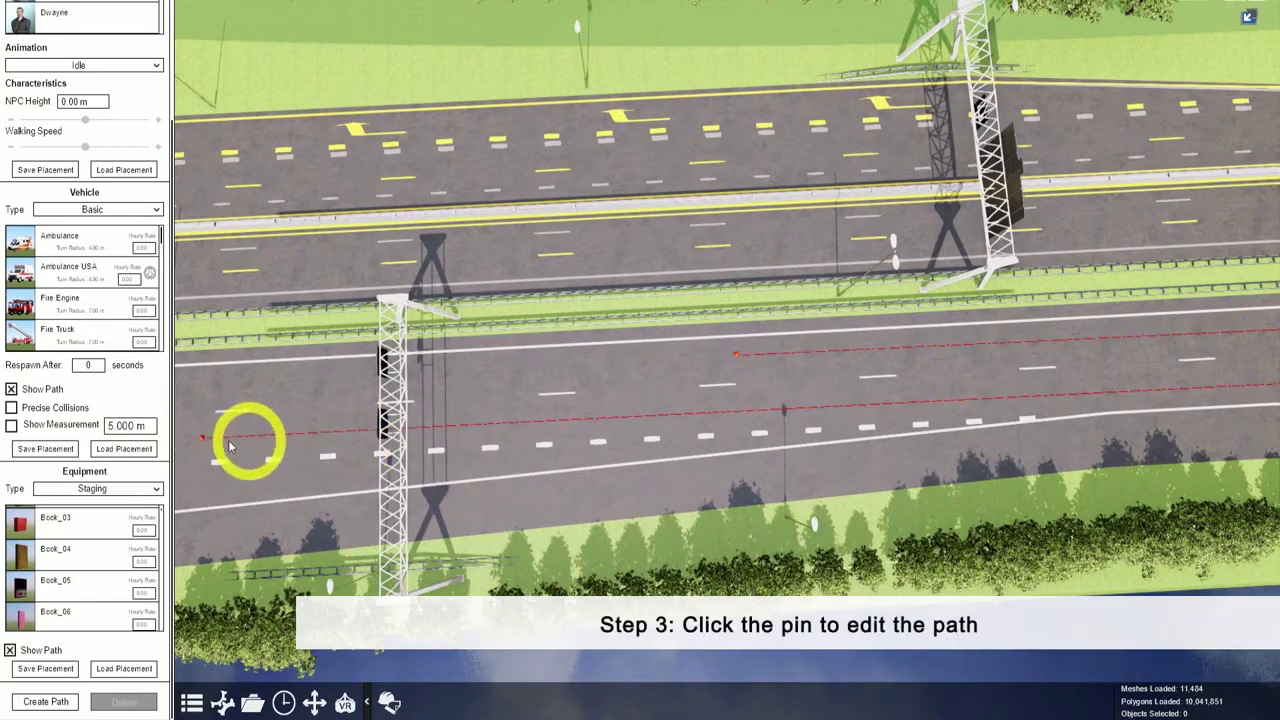
left_click(204, 438)
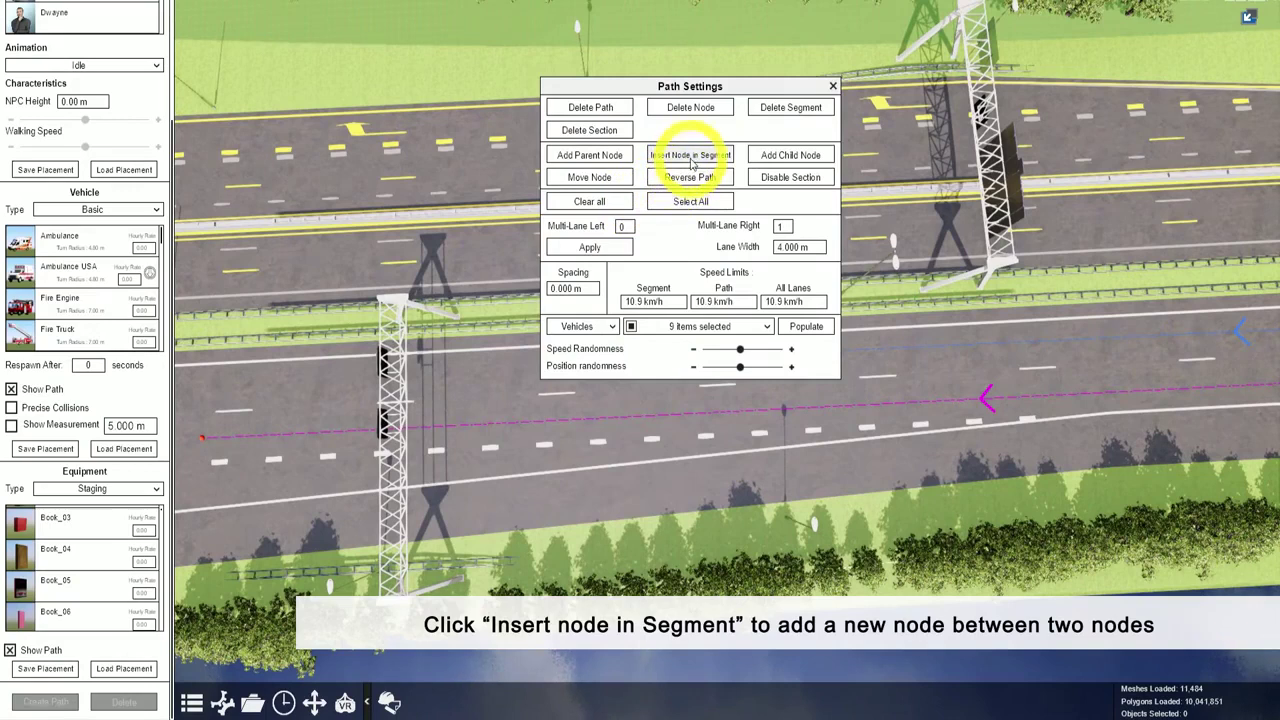
Step: Insert a node midway along the path and fork a child branch from it into the lower lane
left_click(690, 155)
left_click(895, 406)
left_click_drag(881, 403, 779, 407)
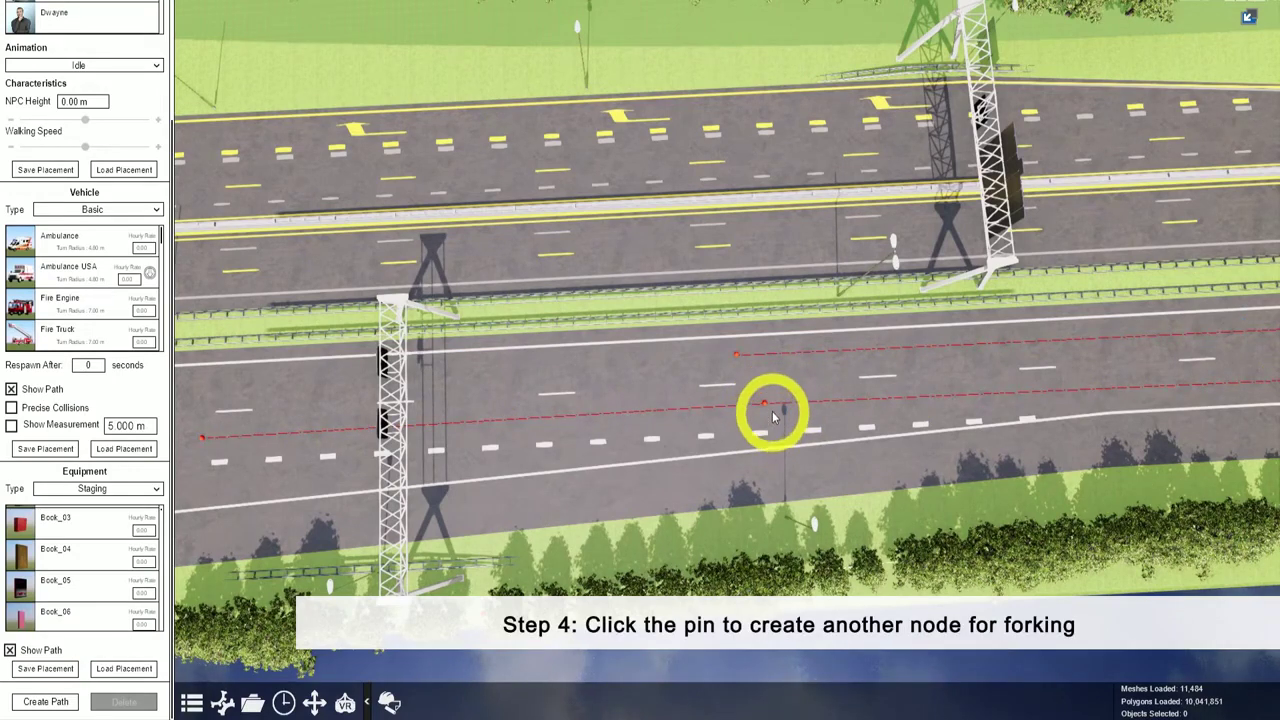
left_click(765, 405)
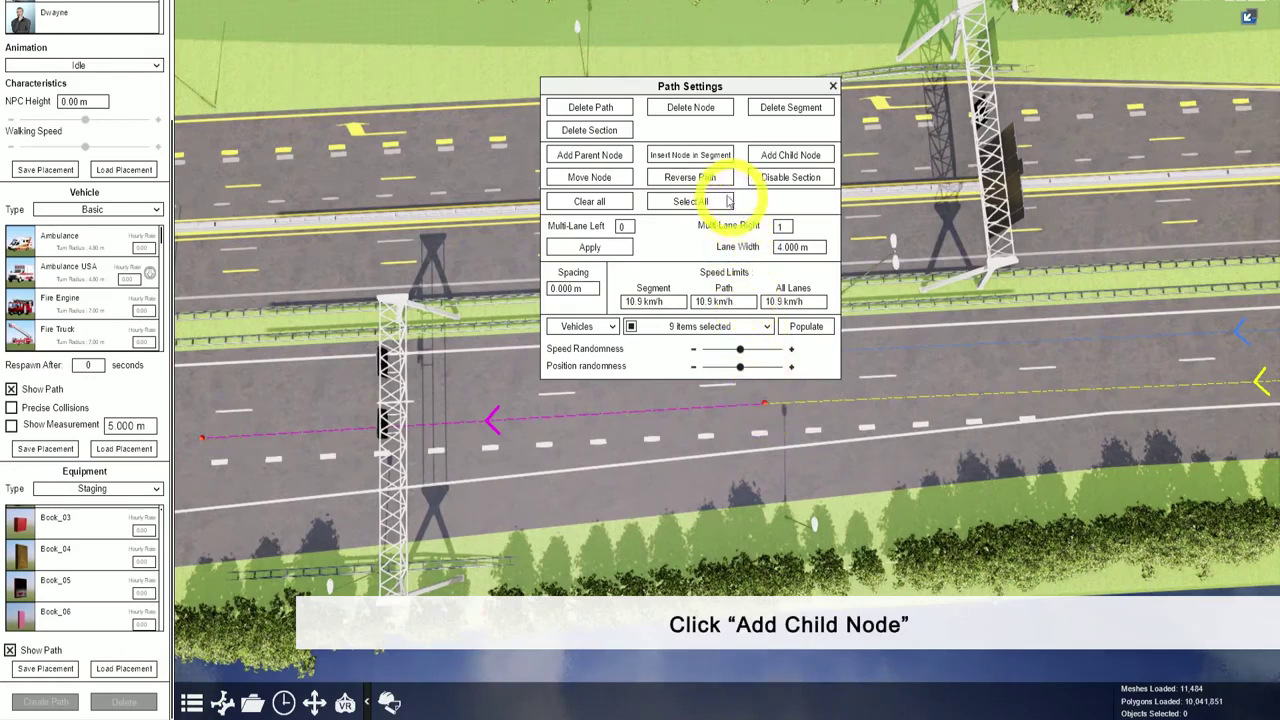
left_click(785, 156)
left_click(480, 418)
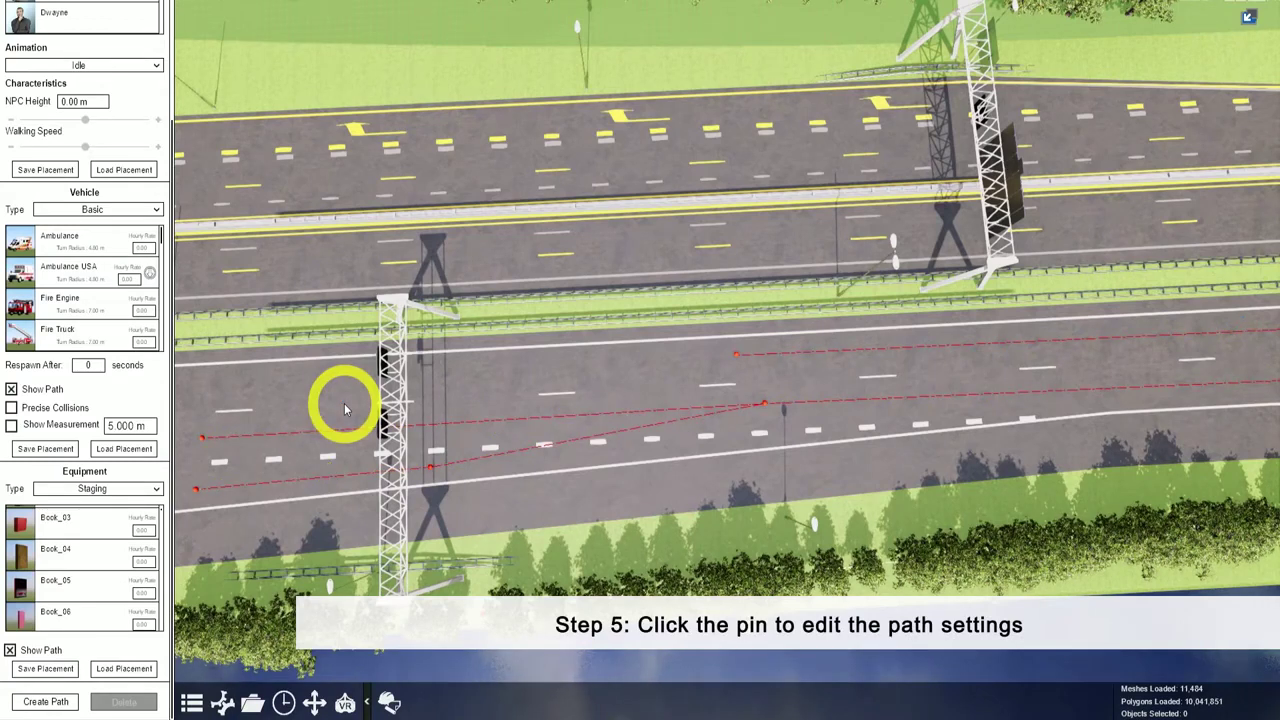
Step: Populate the forked path and its lower-lane branch with vehicles, then close Path Settings
left_click(766, 403)
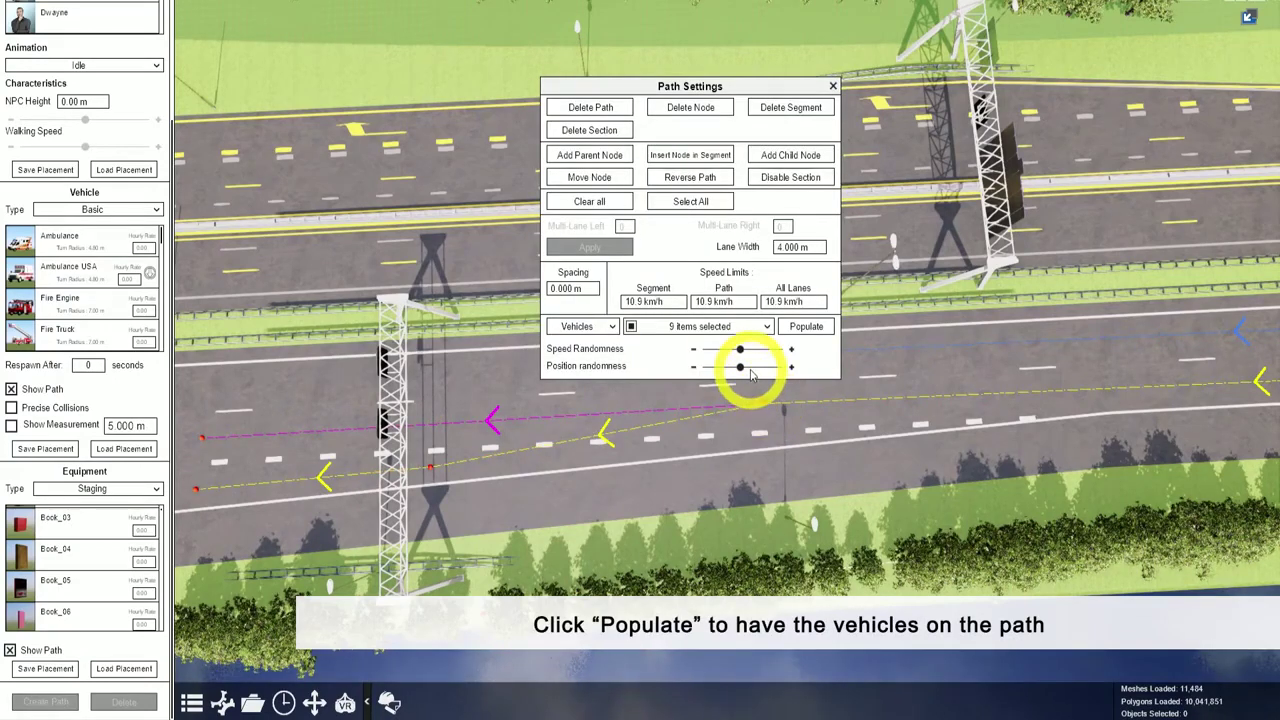
left_click(794, 330)
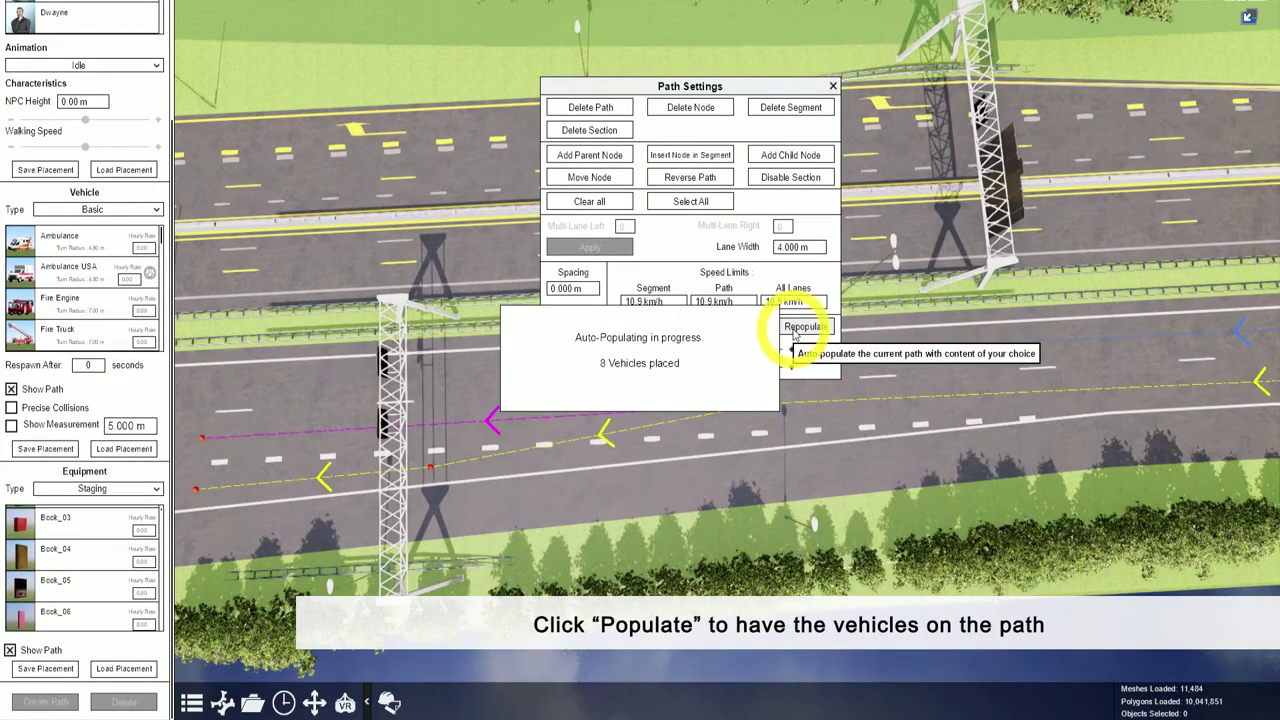
left_click(833, 87)
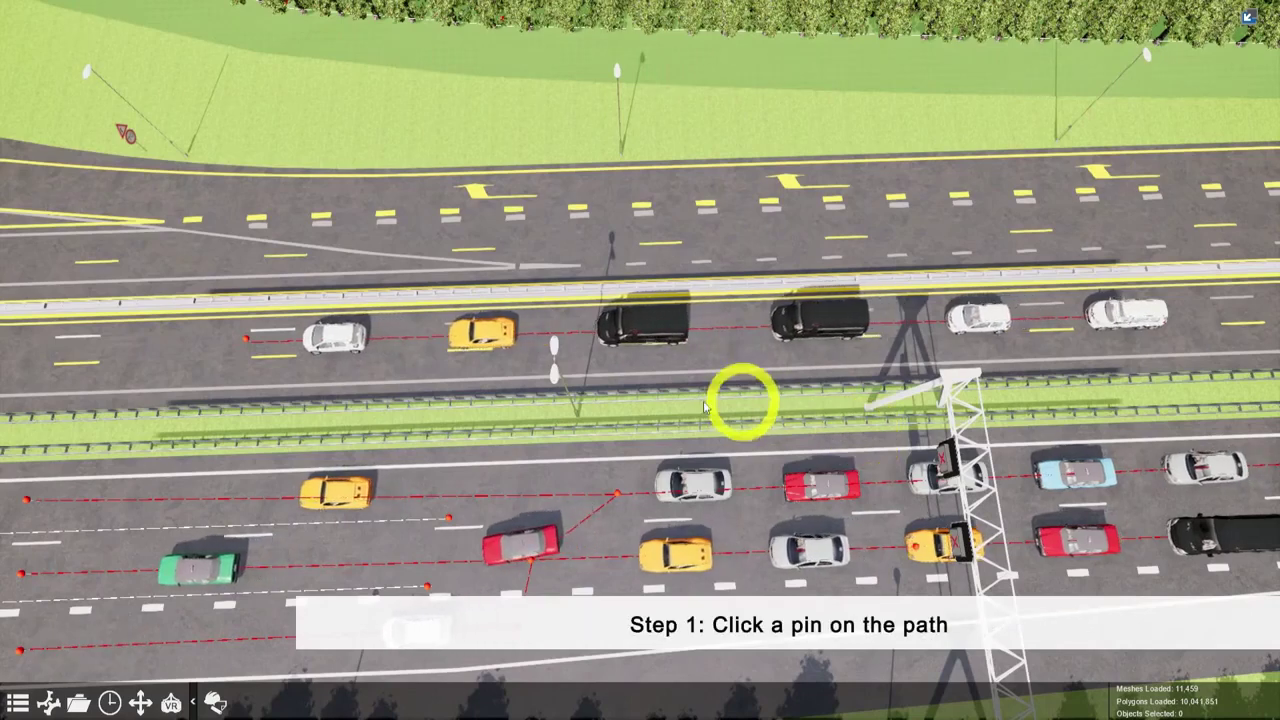
Step: Reverse the upper-road path so its vehicles drive the opposite way, then close its settings
left_click(249, 340)
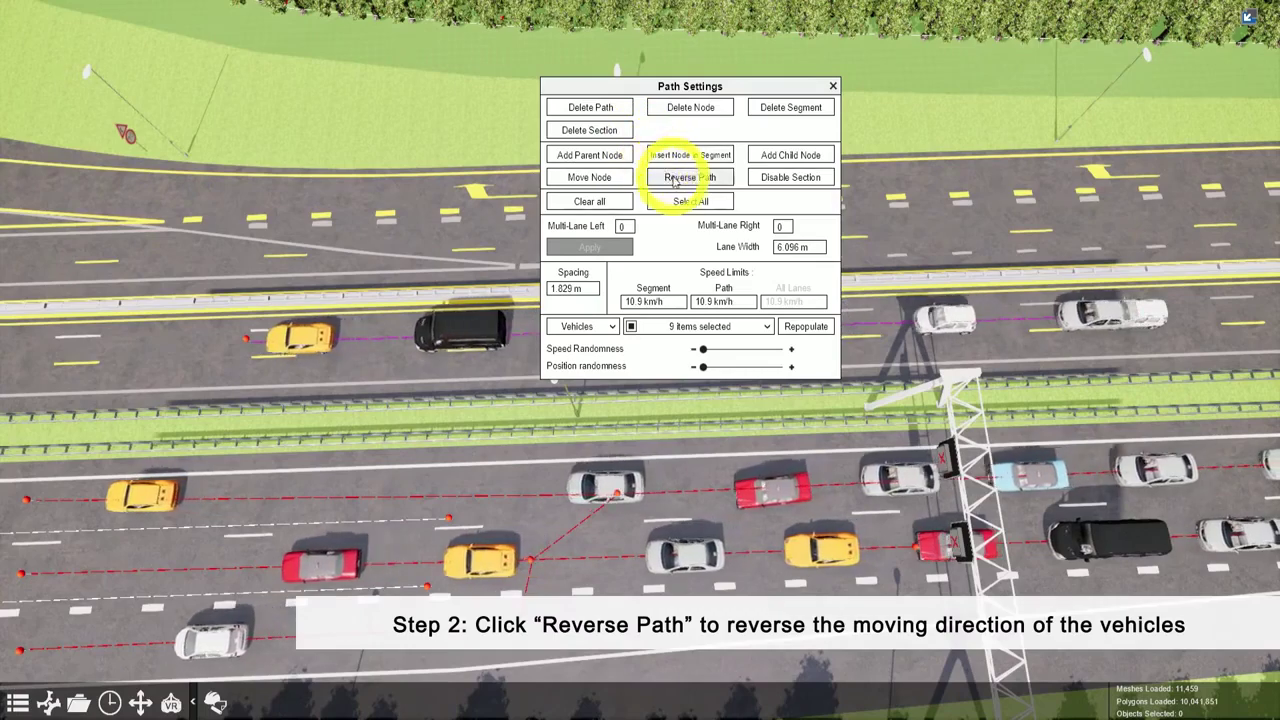
left_click(684, 178)
left_click(833, 86)
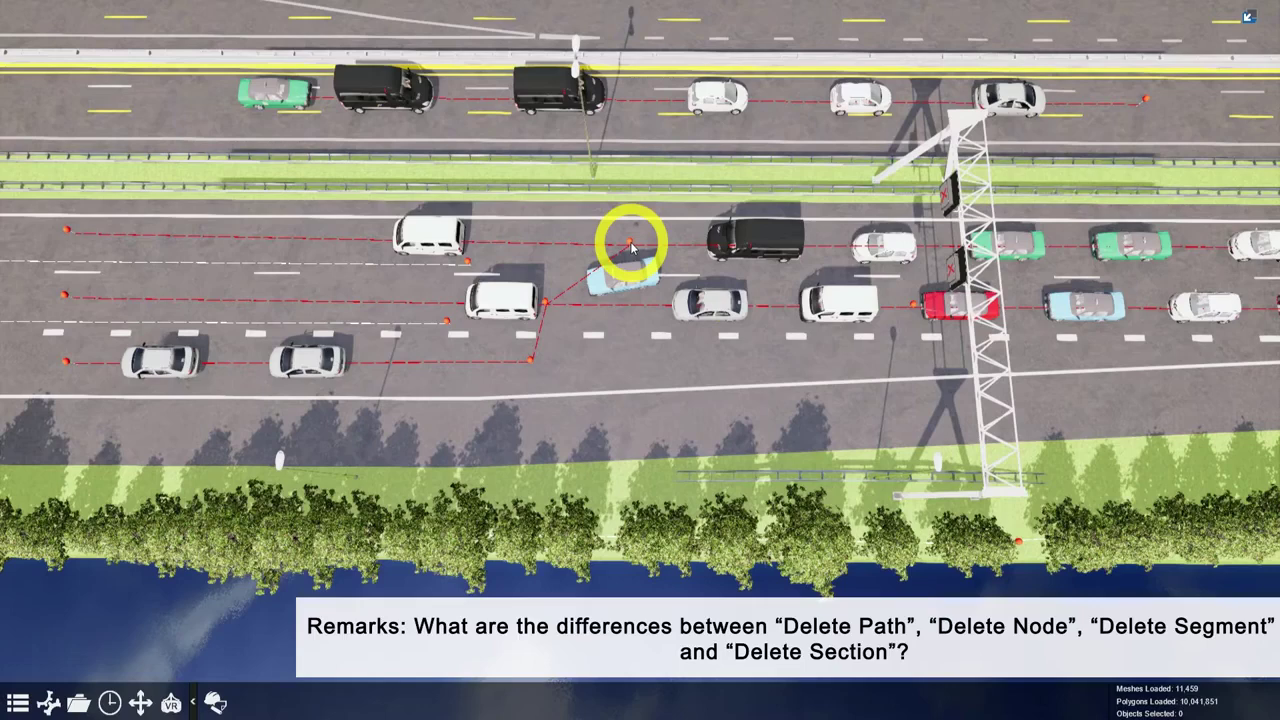
Step: Delete one whole traffic path, then delete a single selected node from a path
left_click(630, 245)
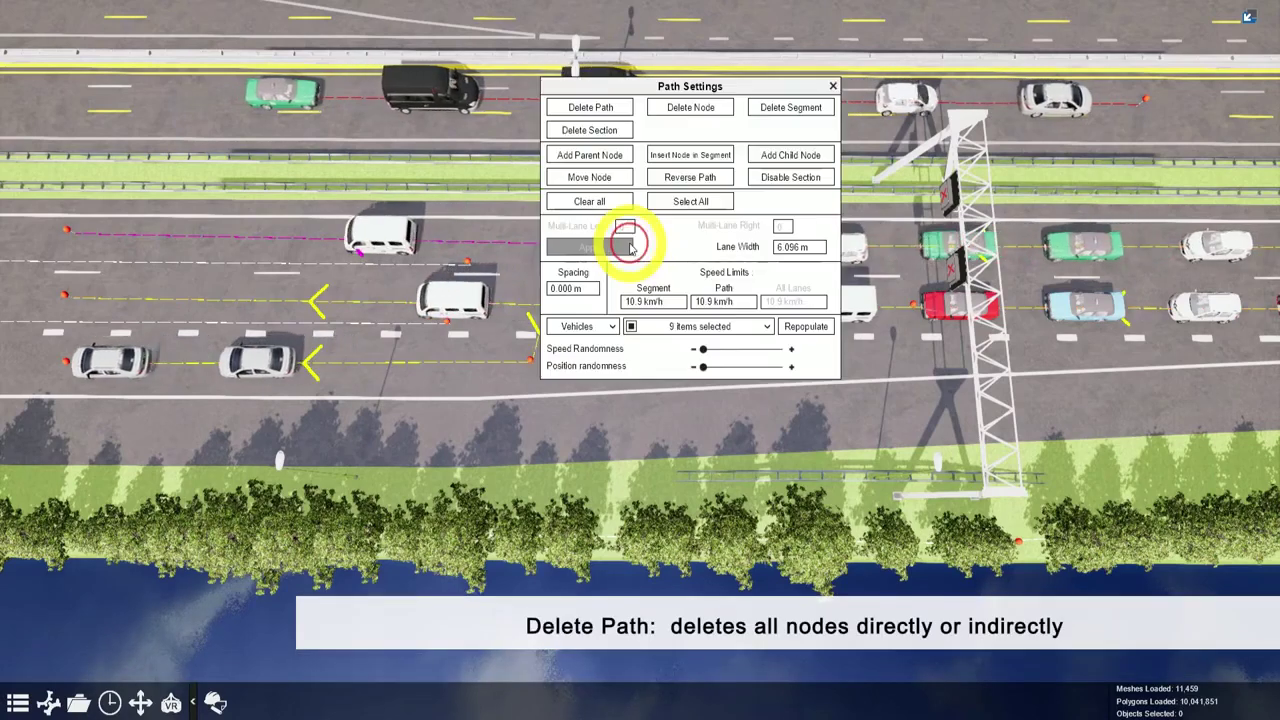
left_click(591, 107)
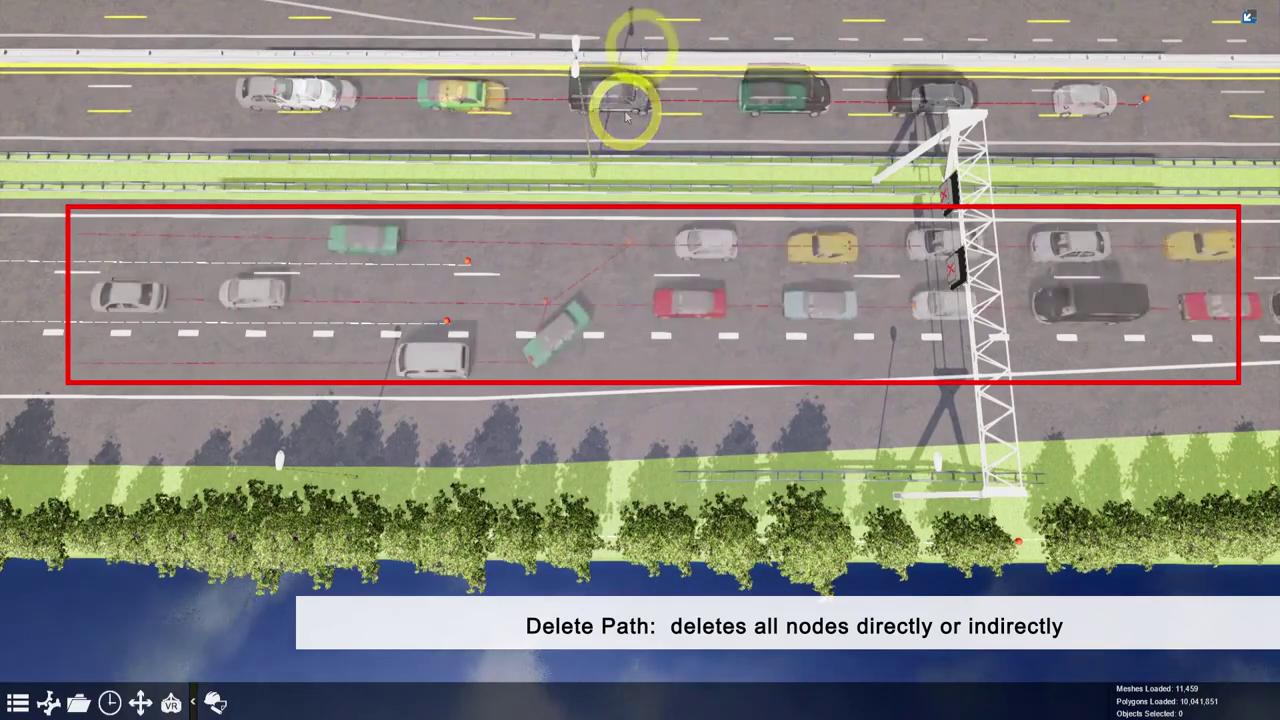
left_click(630, 243)
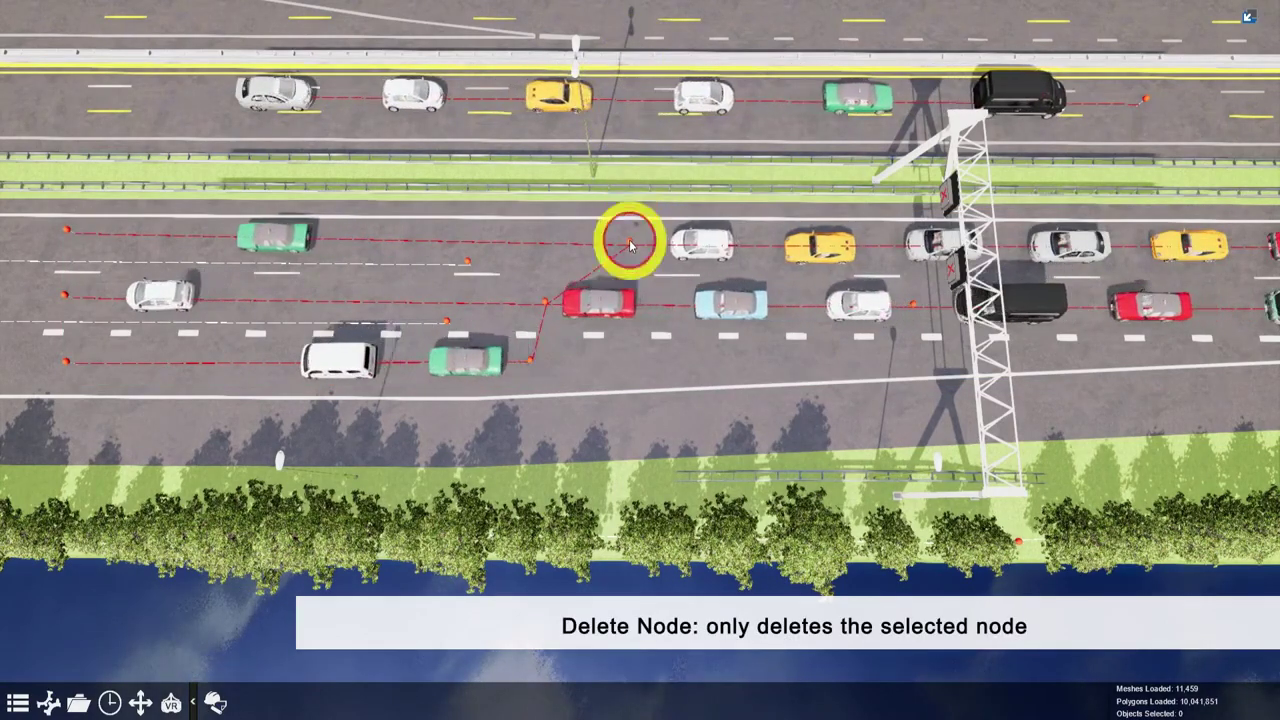
left_click(688, 112)
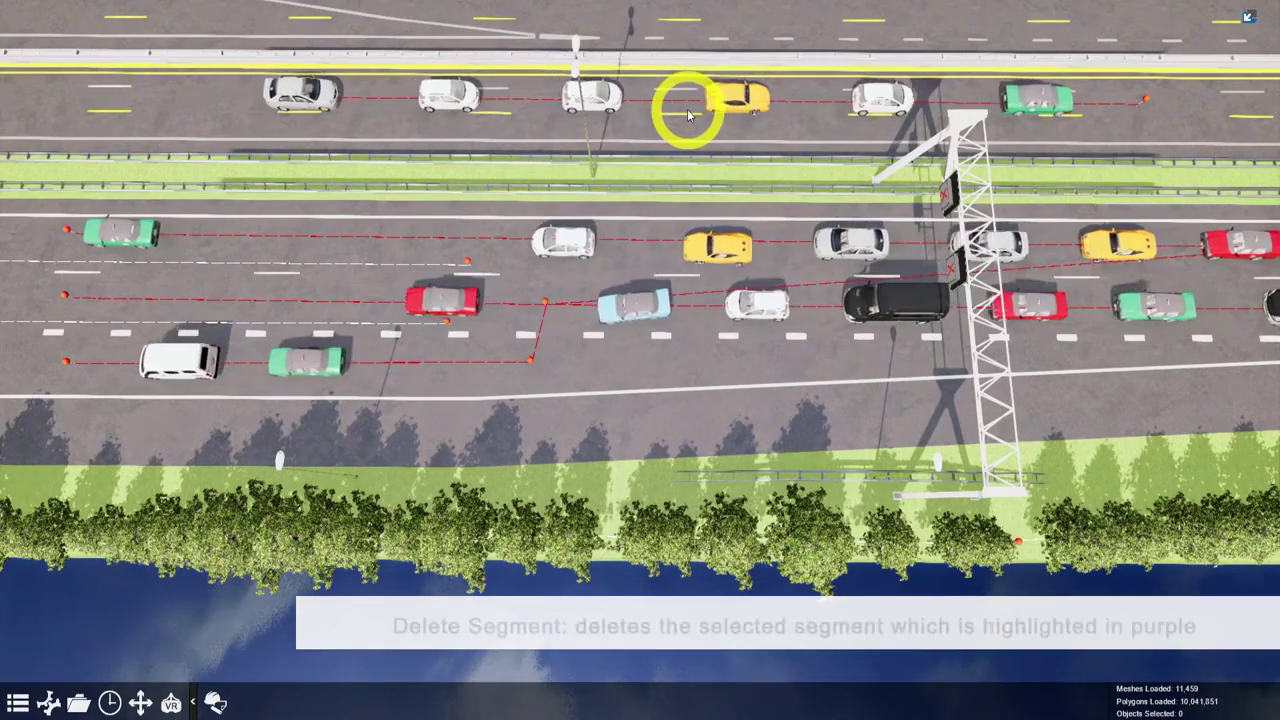
left_click(543, 302)
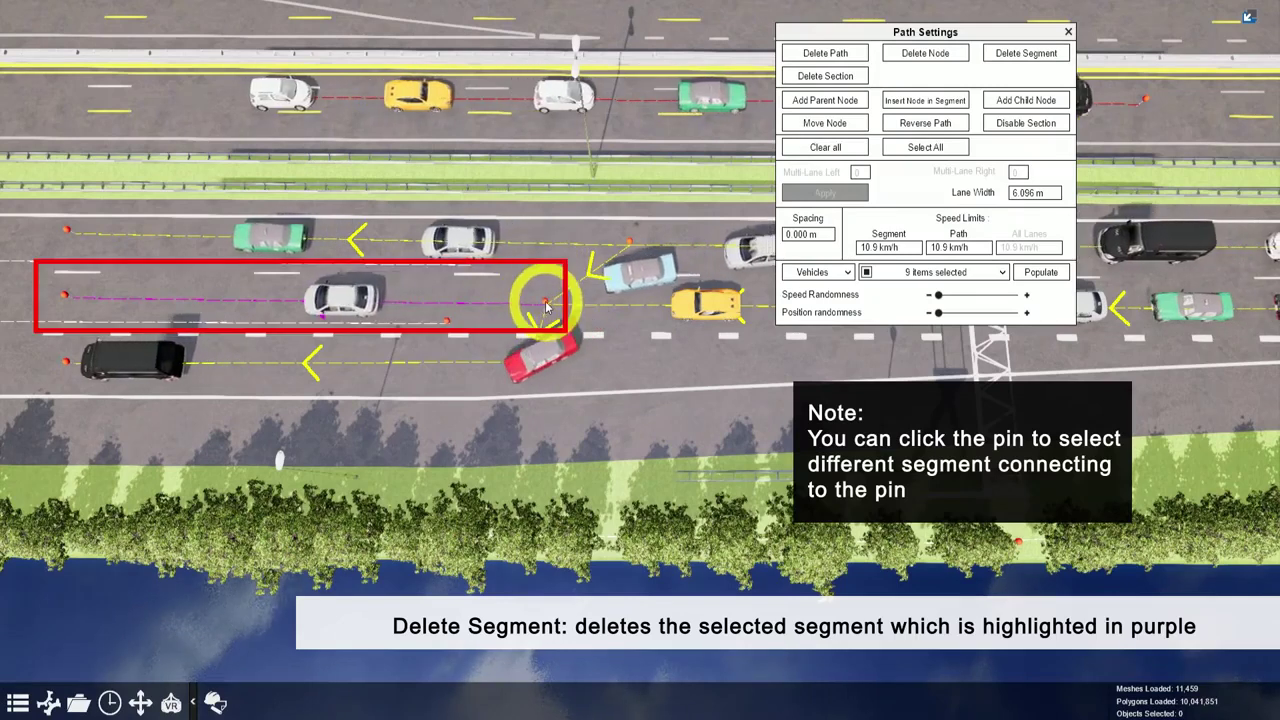
Step: Delete the lower-lane branch section of the traffic path, starting at the diagonal segment by the pin
left_click(545, 303)
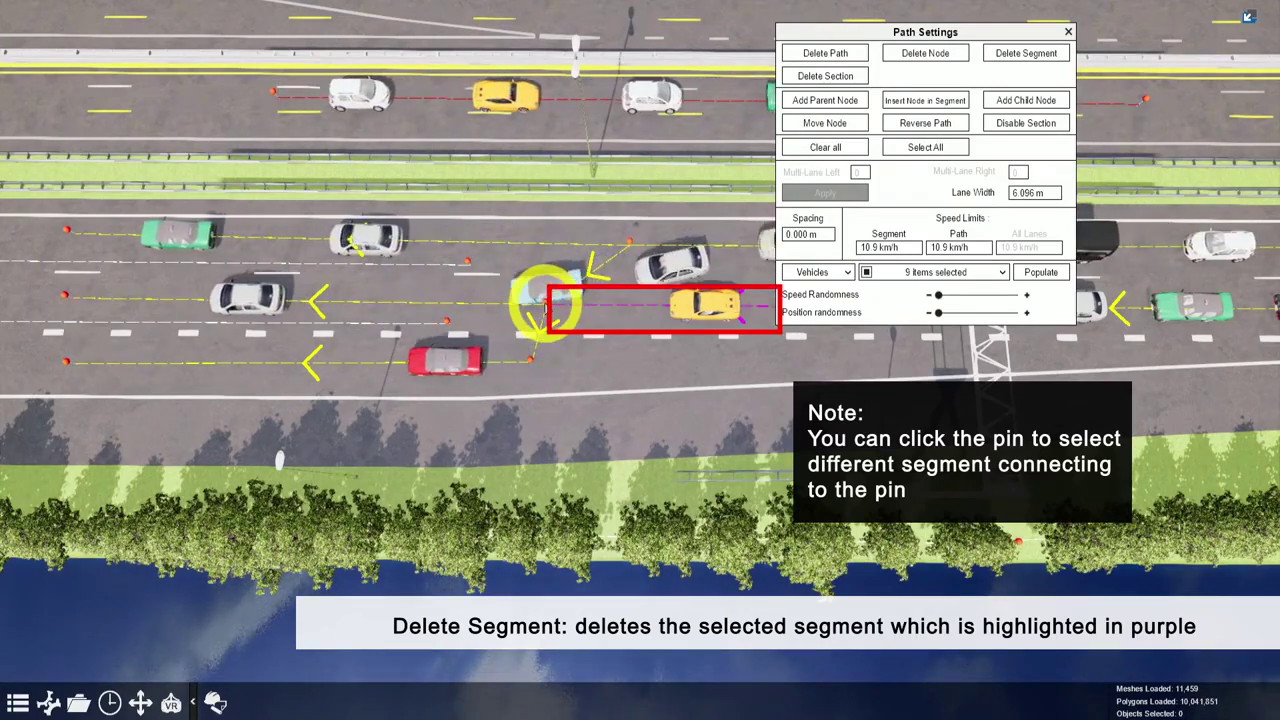
left_click(545, 303)
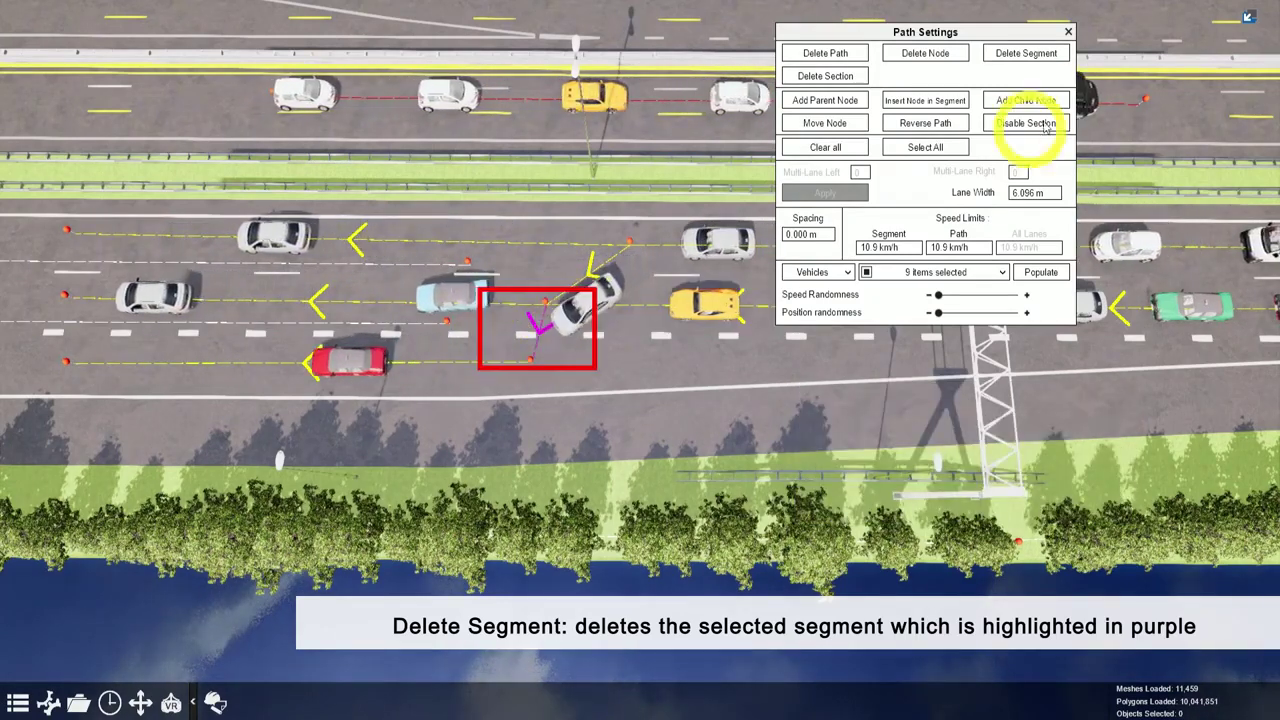
left_click(1040, 60)
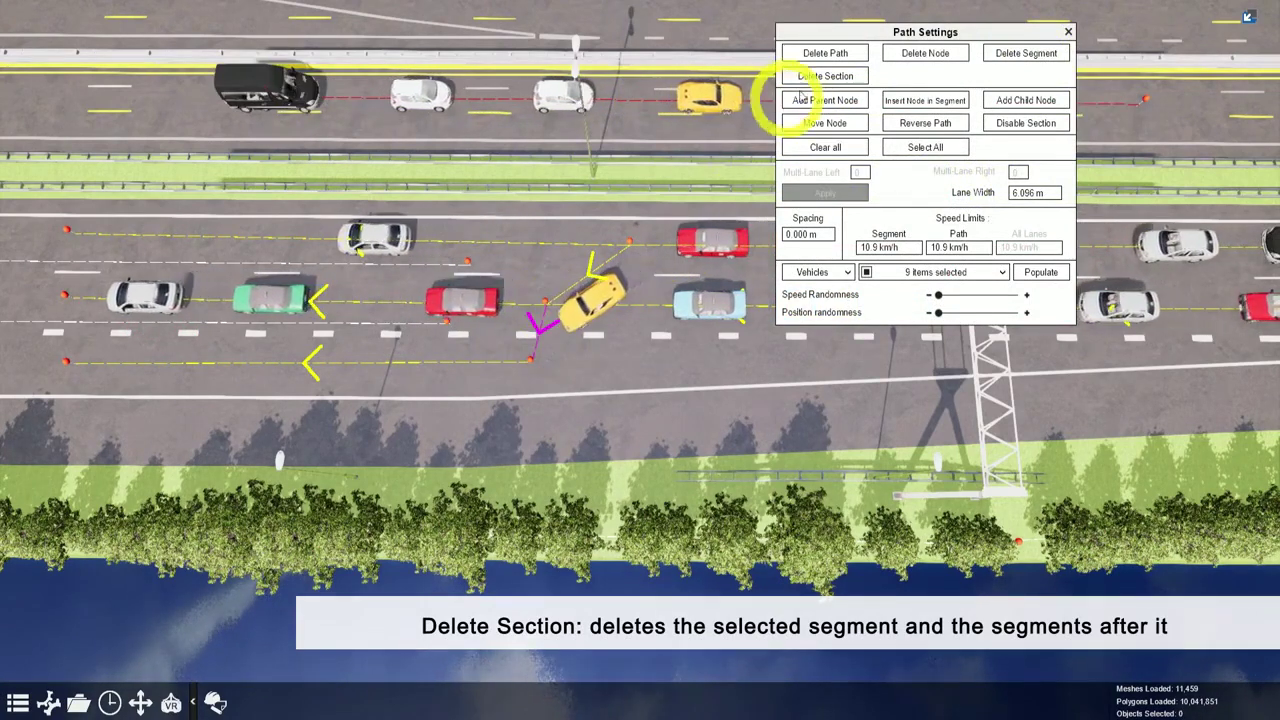
left_click(829, 78)
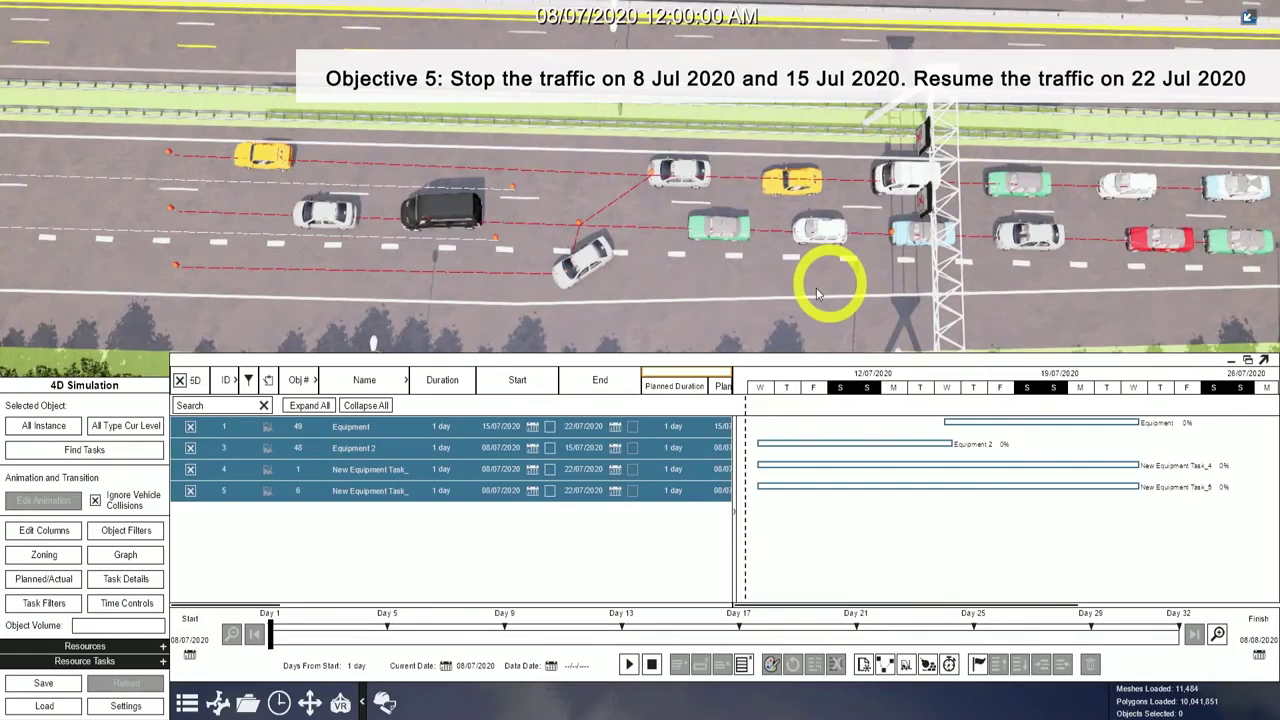
Step: Advance the 4D schedule to a later date and open the Event Trigger Menu
mouse_move(270, 632)
left_mouse_down()
mouse_move(500, 636)
mouse_move(538, 654)
mouse_move(748, 640)
left_mouse_up()
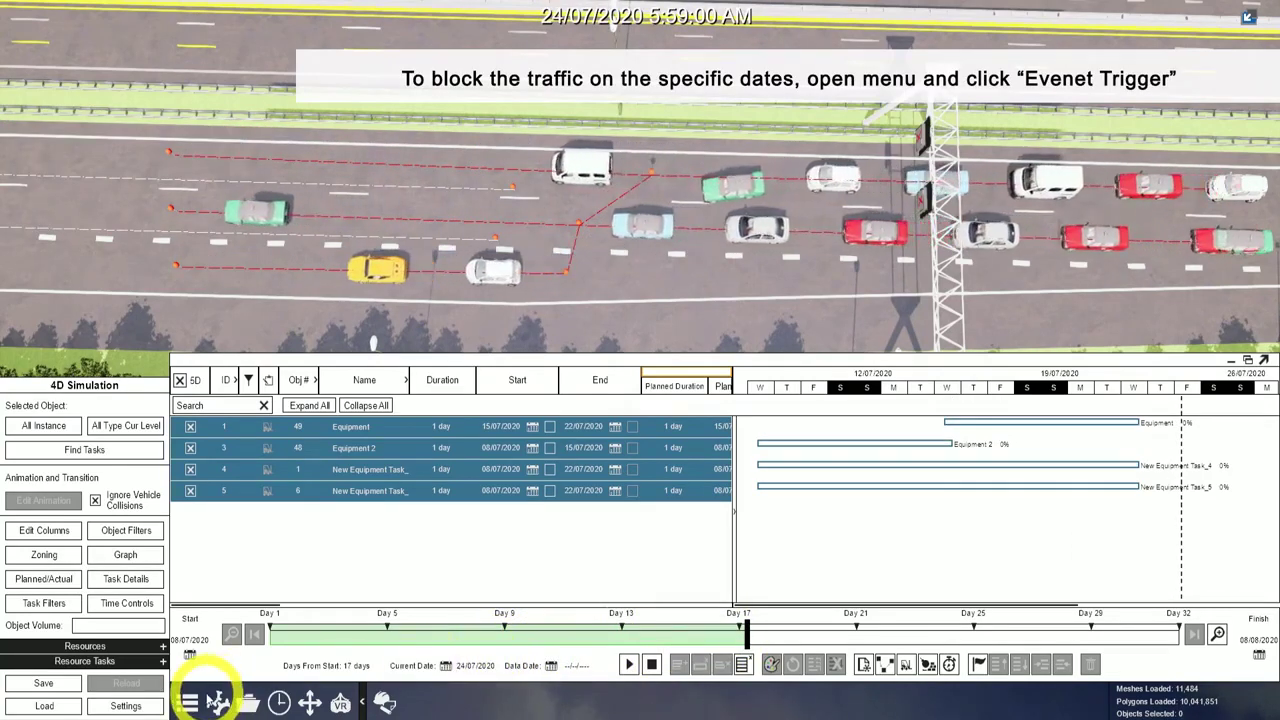
left_click(188, 703)
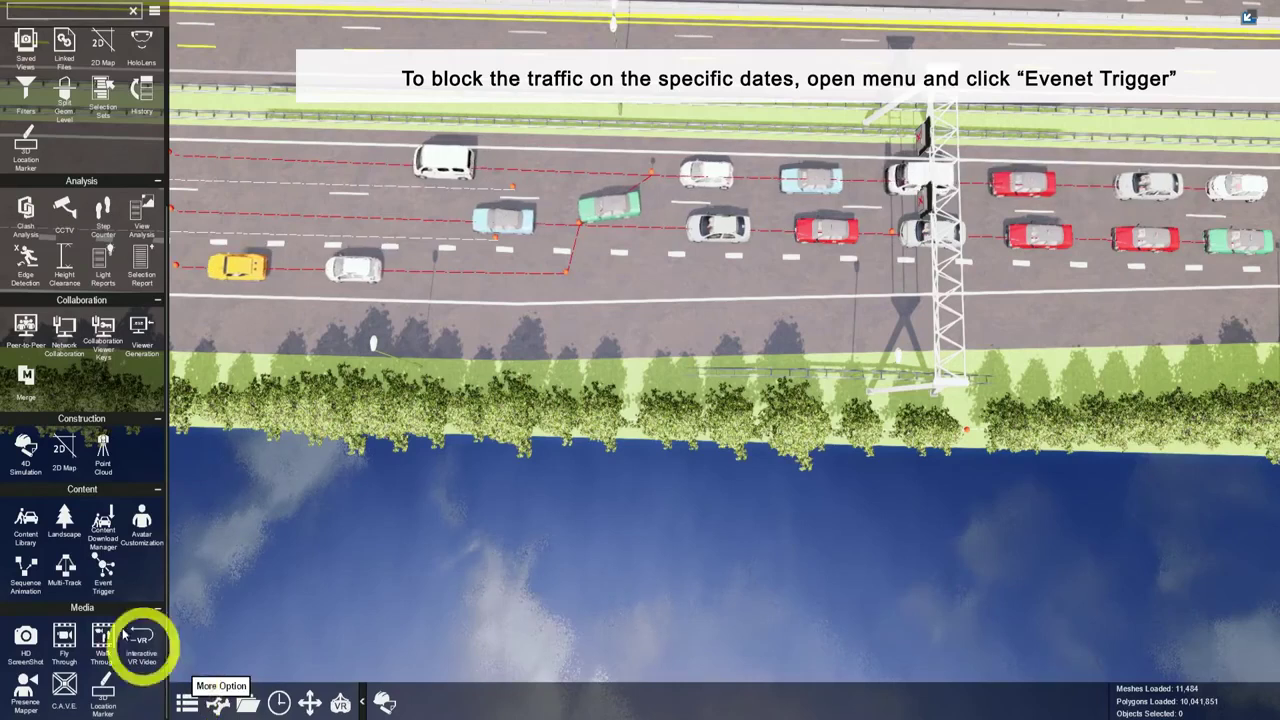
left_click(104, 572)
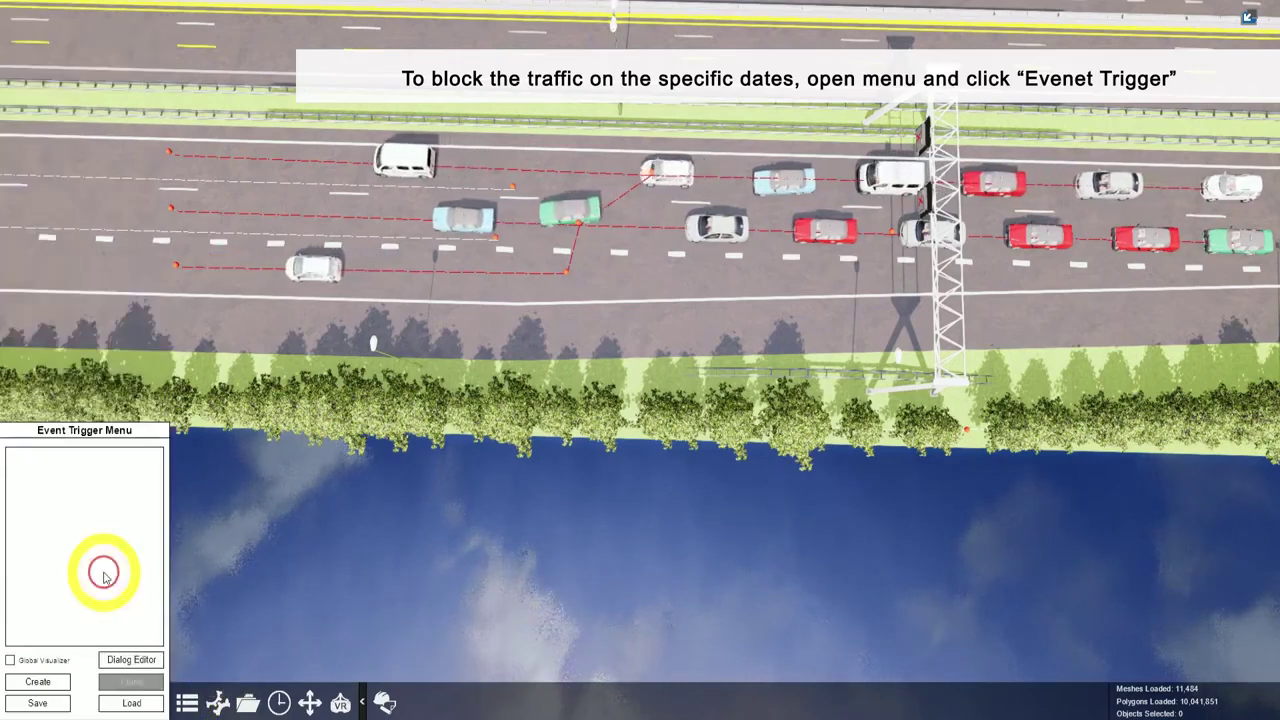
Step: Create Trigger_Entry 01 with an On Date event on 08/07/2020
left_click(60, 682)
left_click(60, 456)
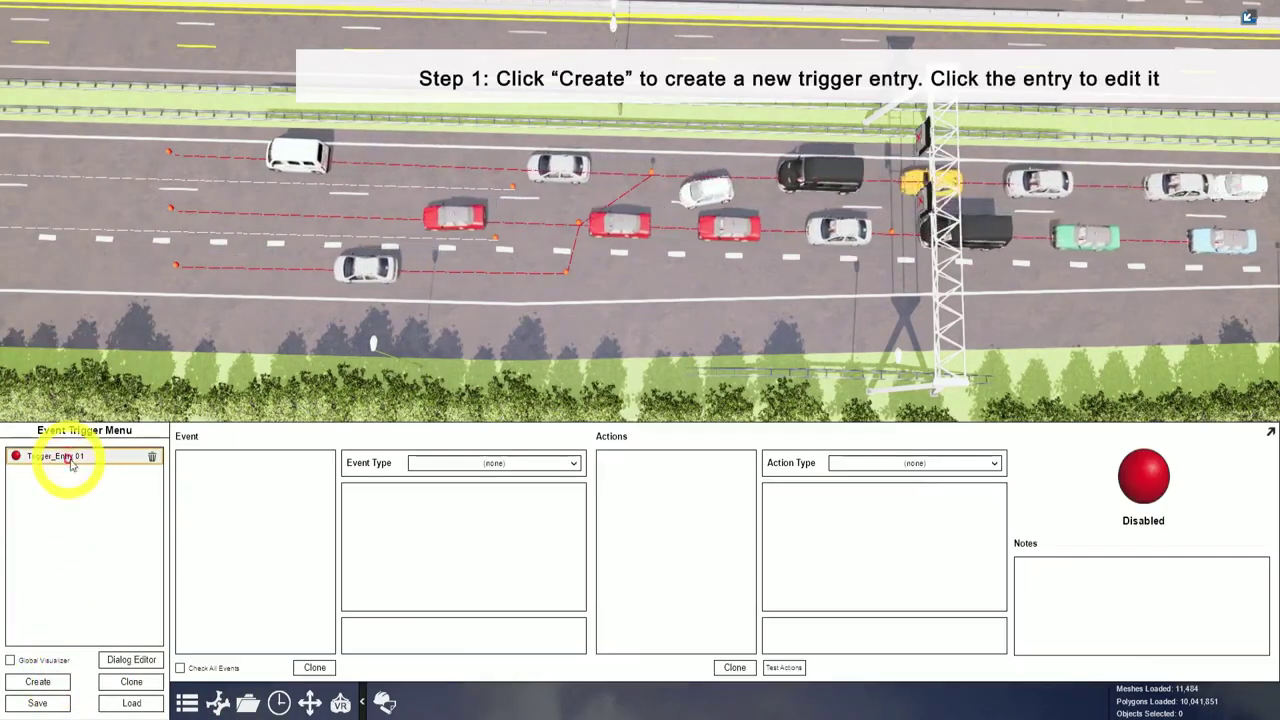
left_click(547, 465)
left_click(486, 495)
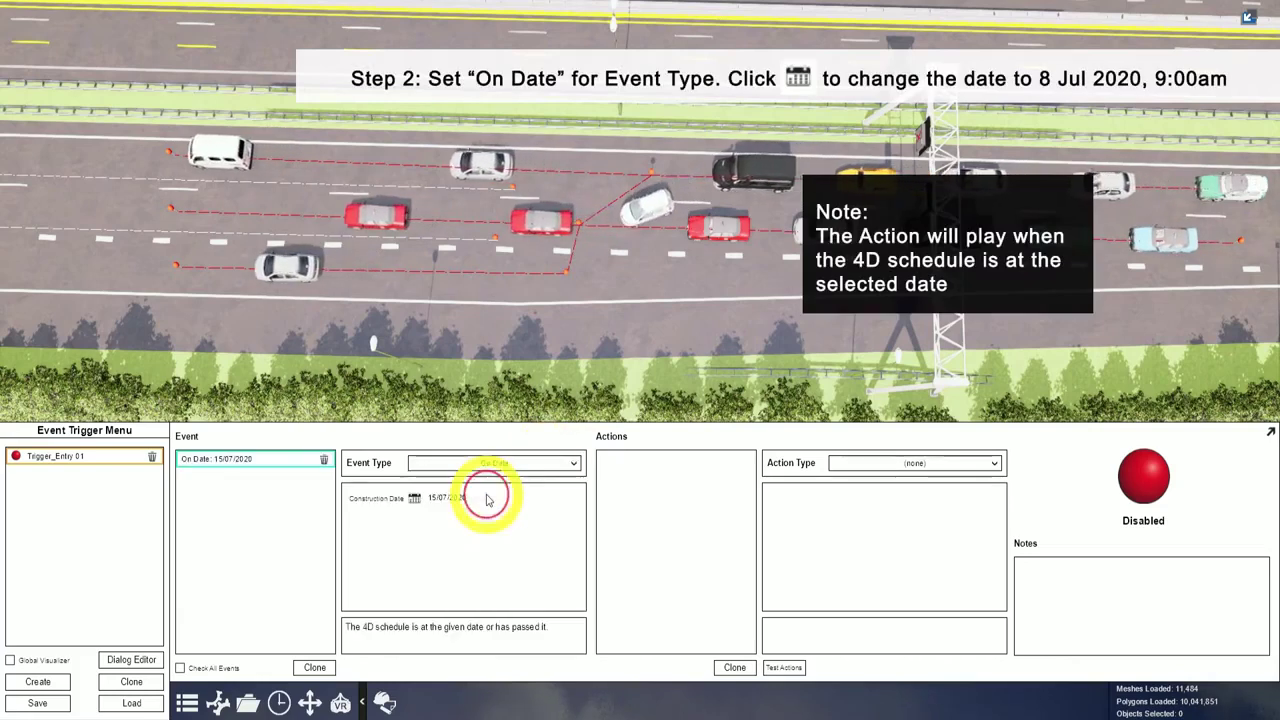
left_click(414, 499)
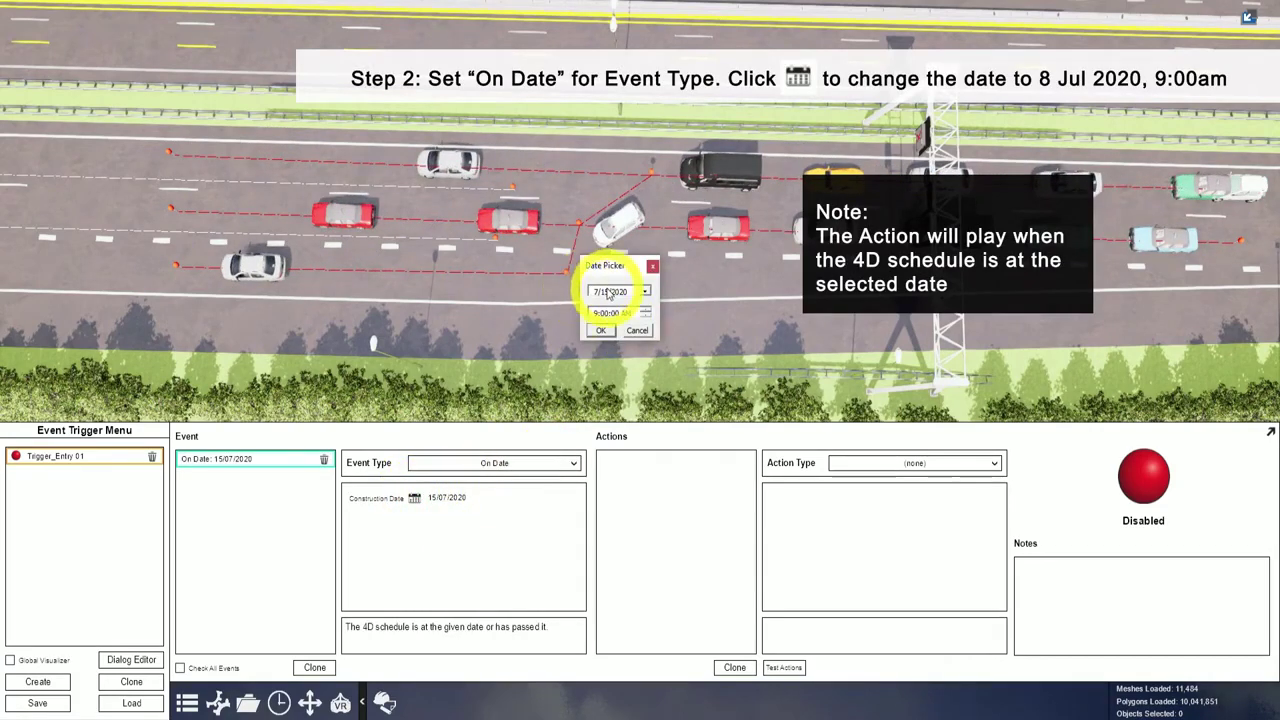
key("Return")
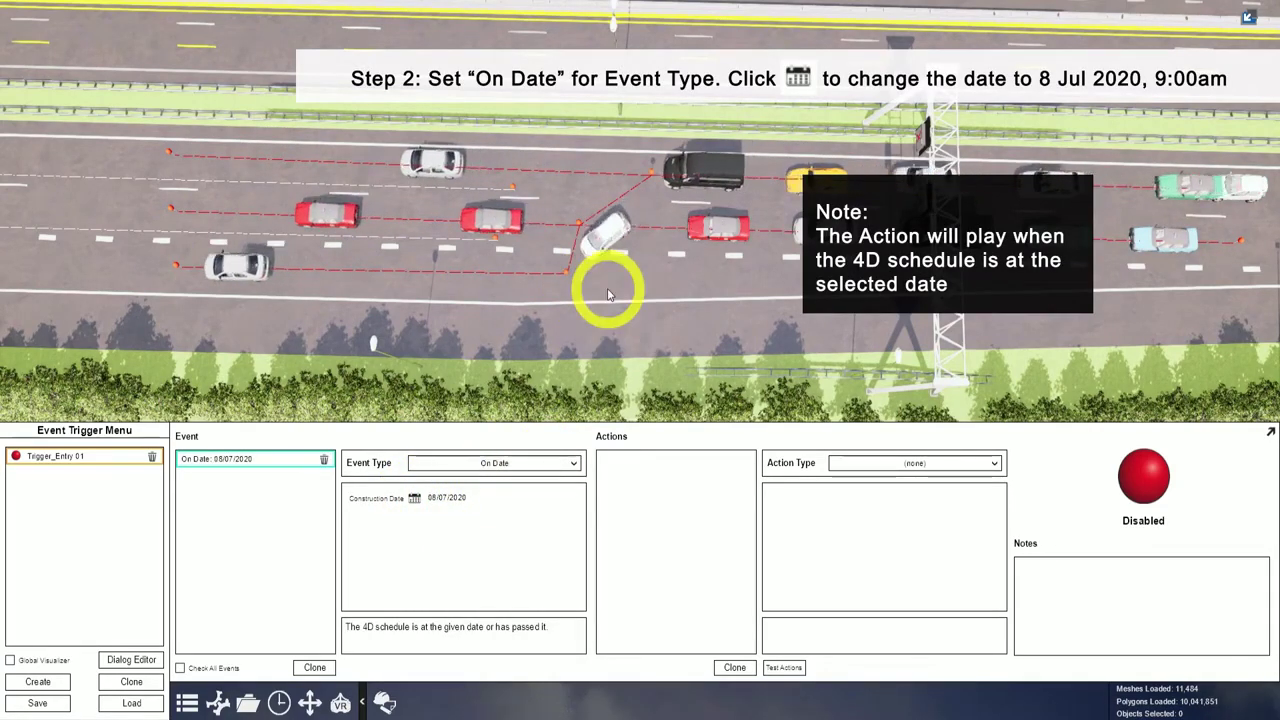
Step: Add a Toggle Path Section action switching off the chosen section, enable the trigger, and test it
left_click(983, 465)
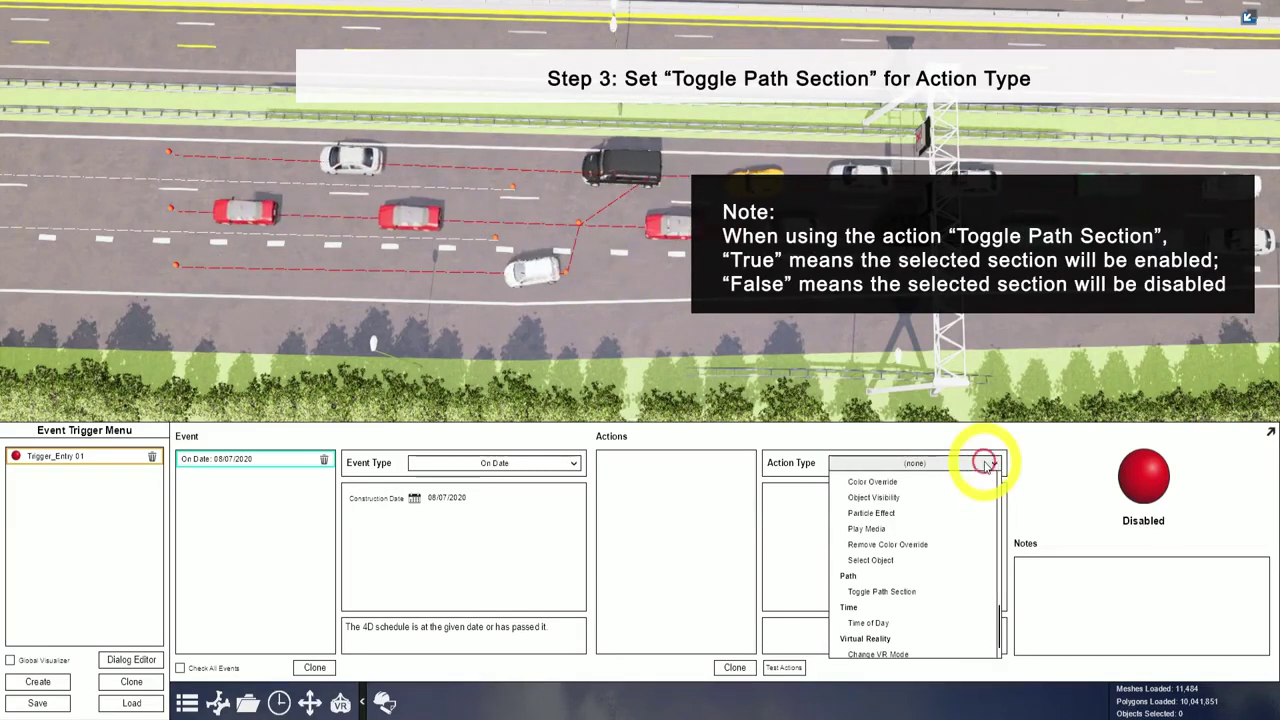
left_click(893, 597)
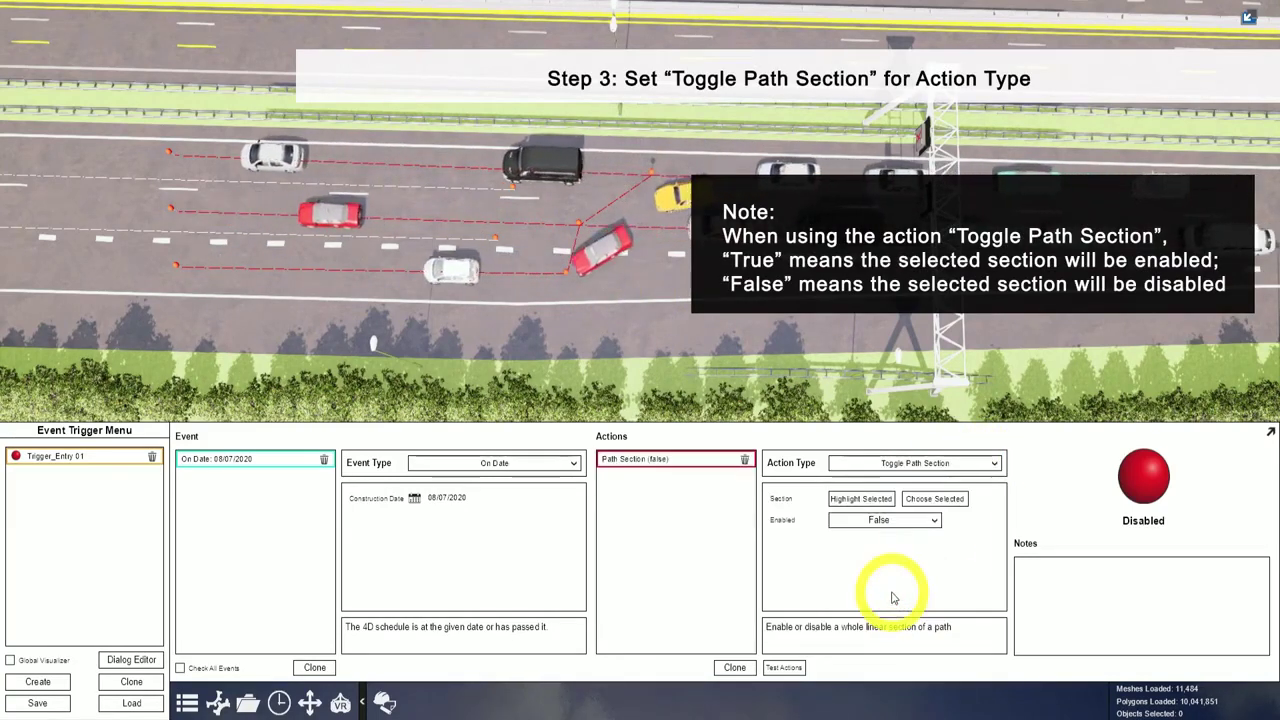
left_click(651, 172)
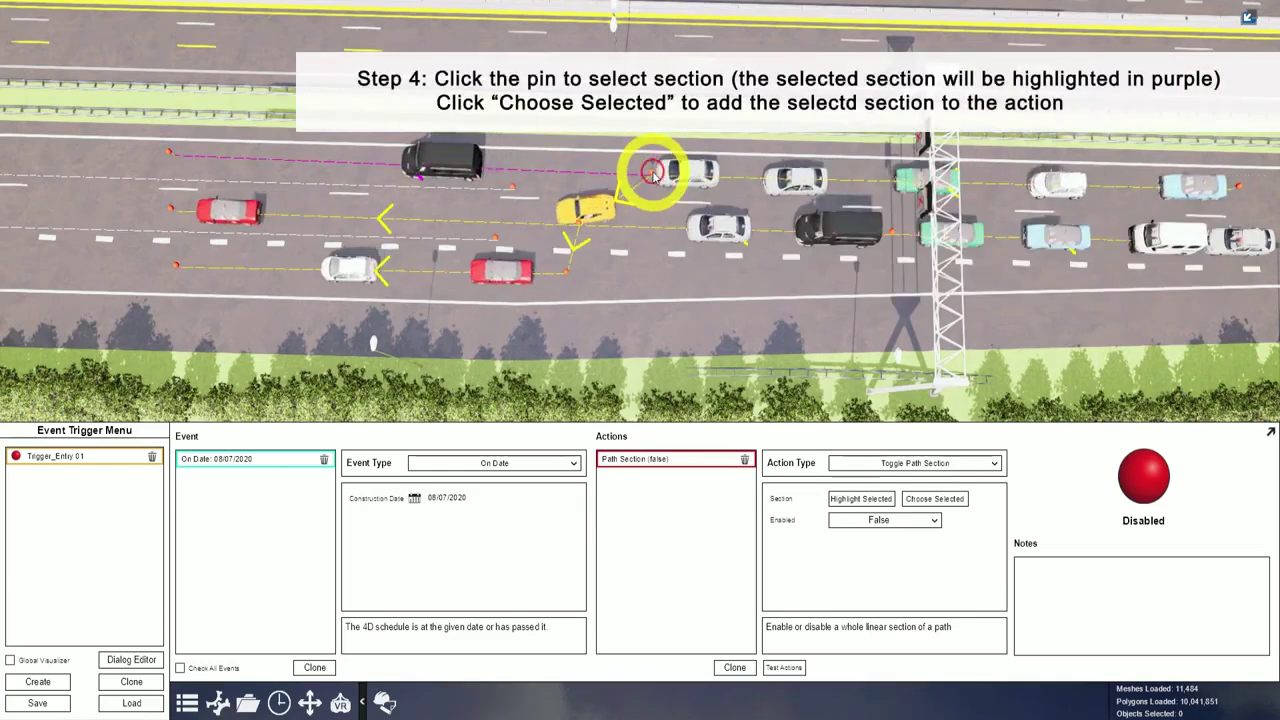
left_click(940, 506)
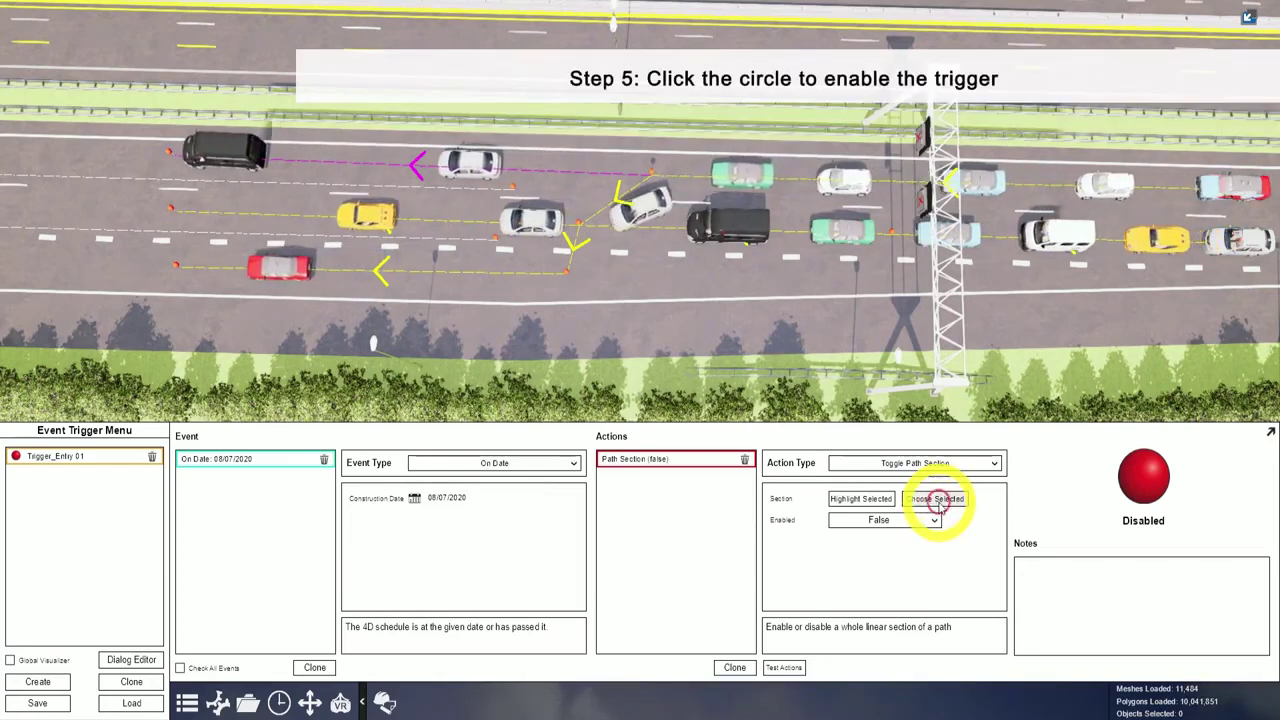
left_click(1146, 480)
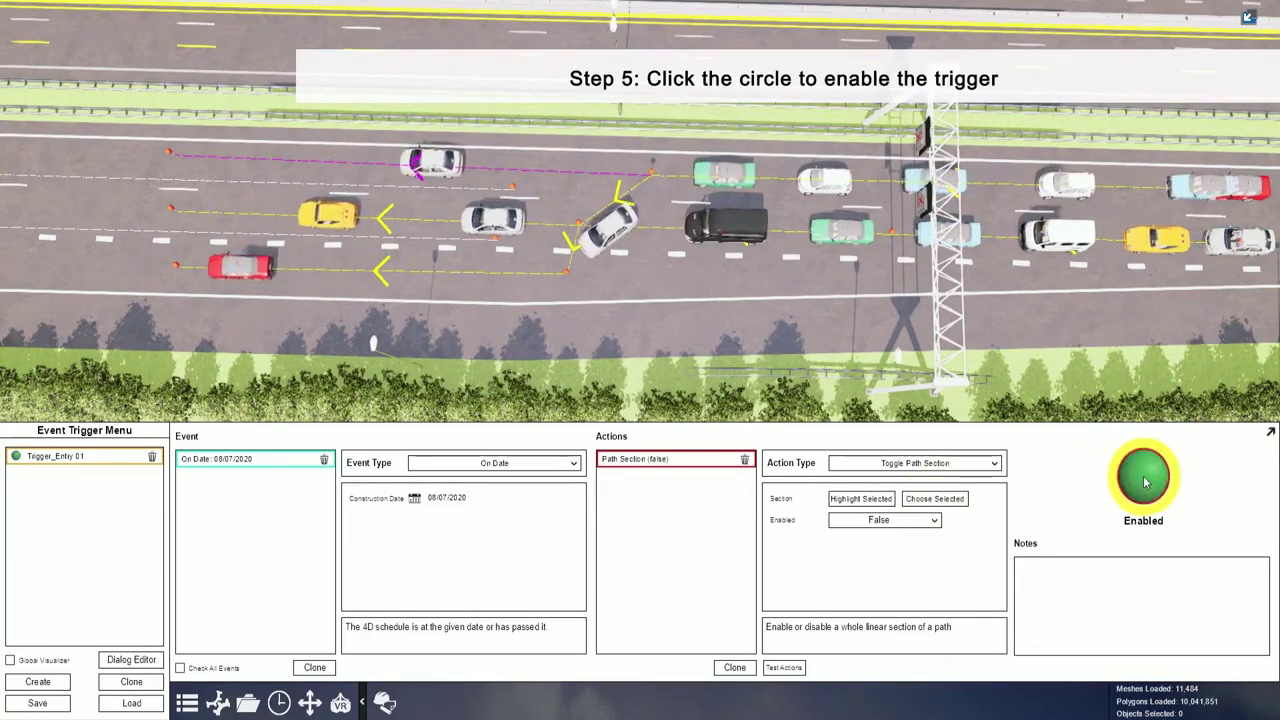
left_click(783, 668)
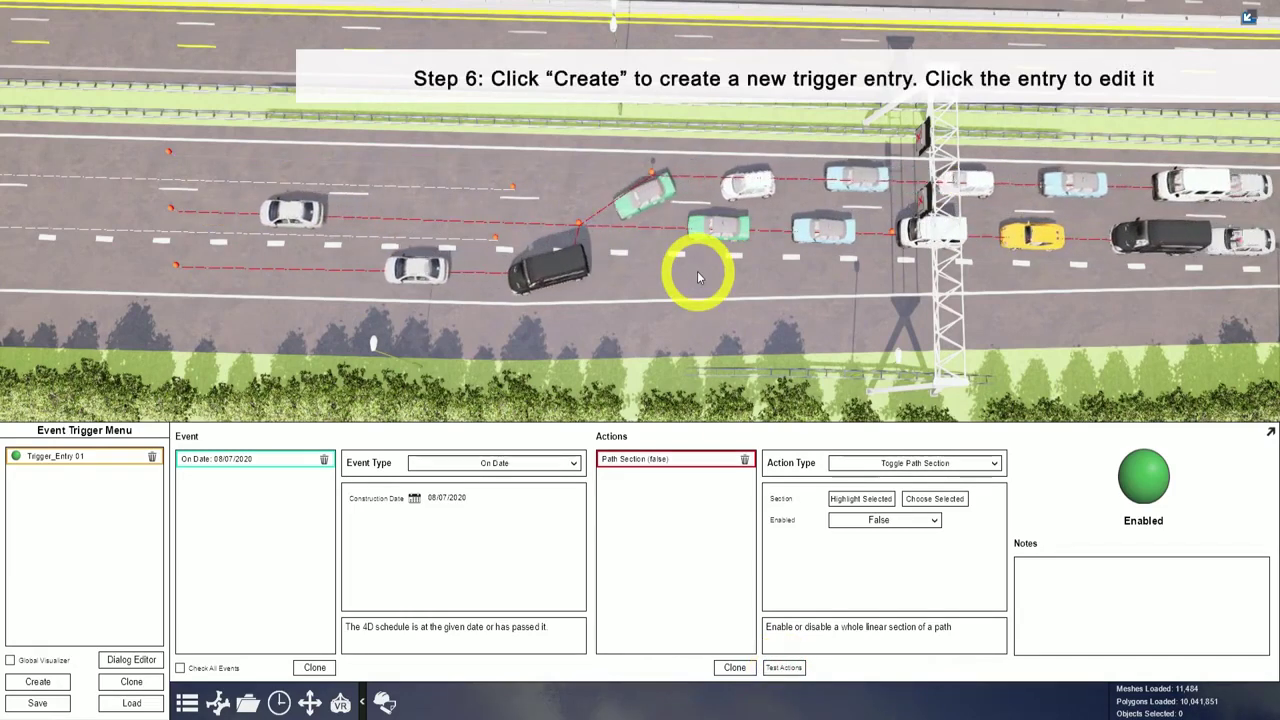
Step: Create Trigger_Entry 02 with an On Date event on 15/07/2020
left_click(37, 684)
left_click(110, 473)
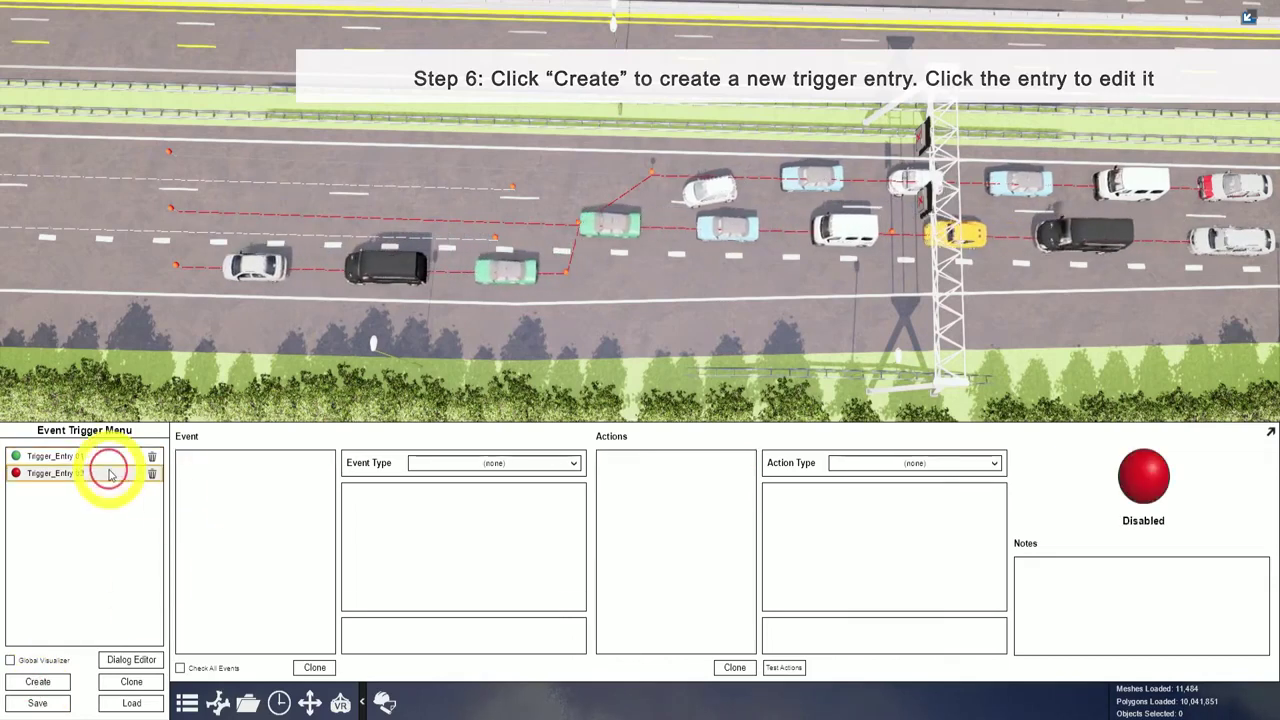
left_click(480, 463)
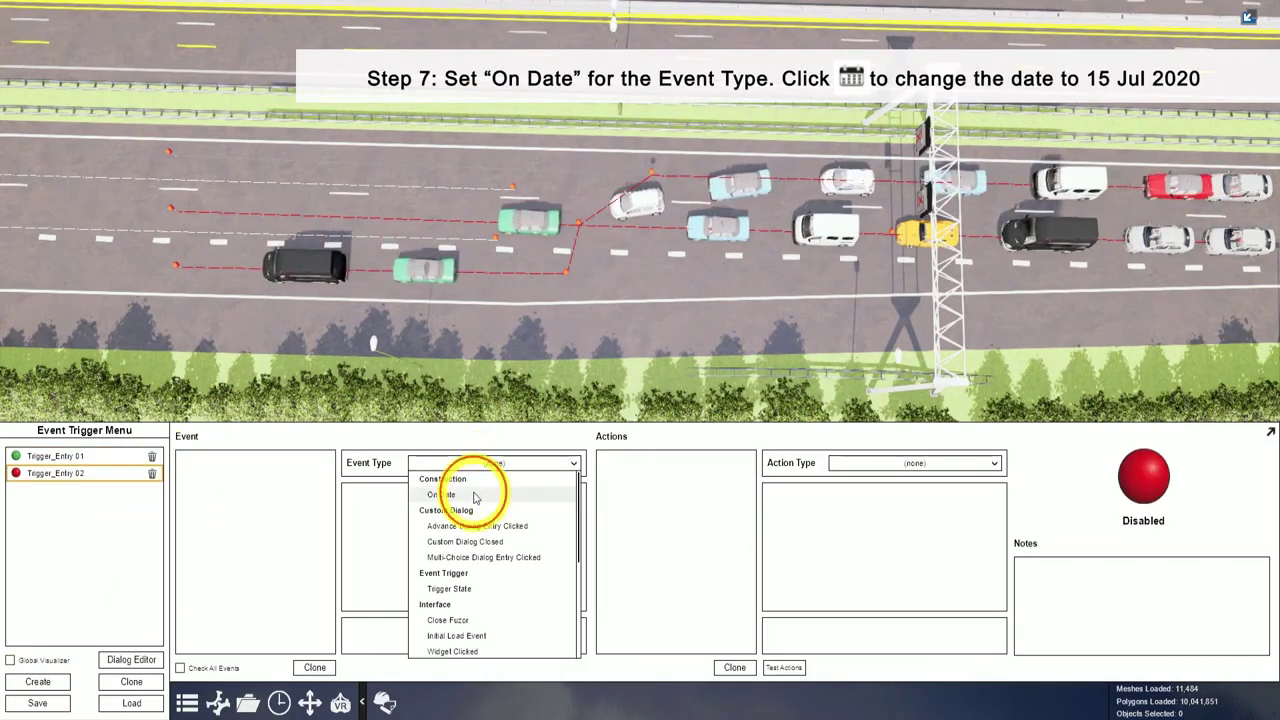
left_click(475, 495)
left_click(414, 497)
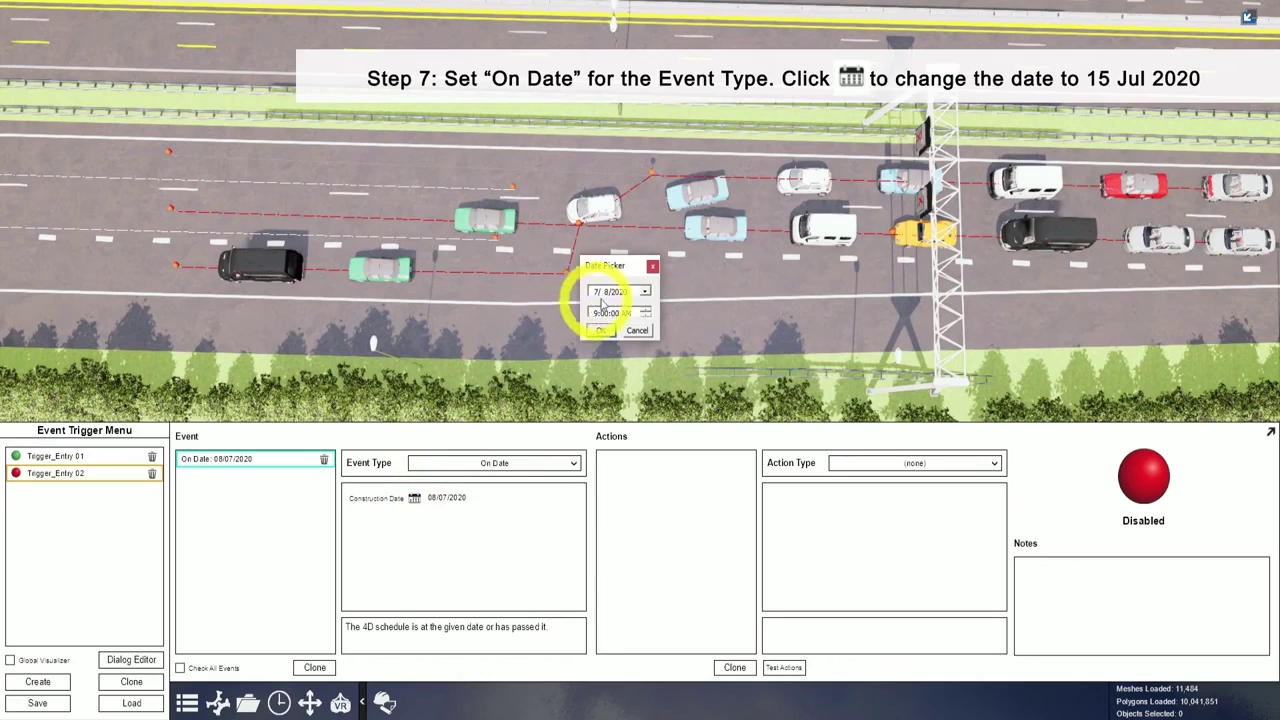
type("15")
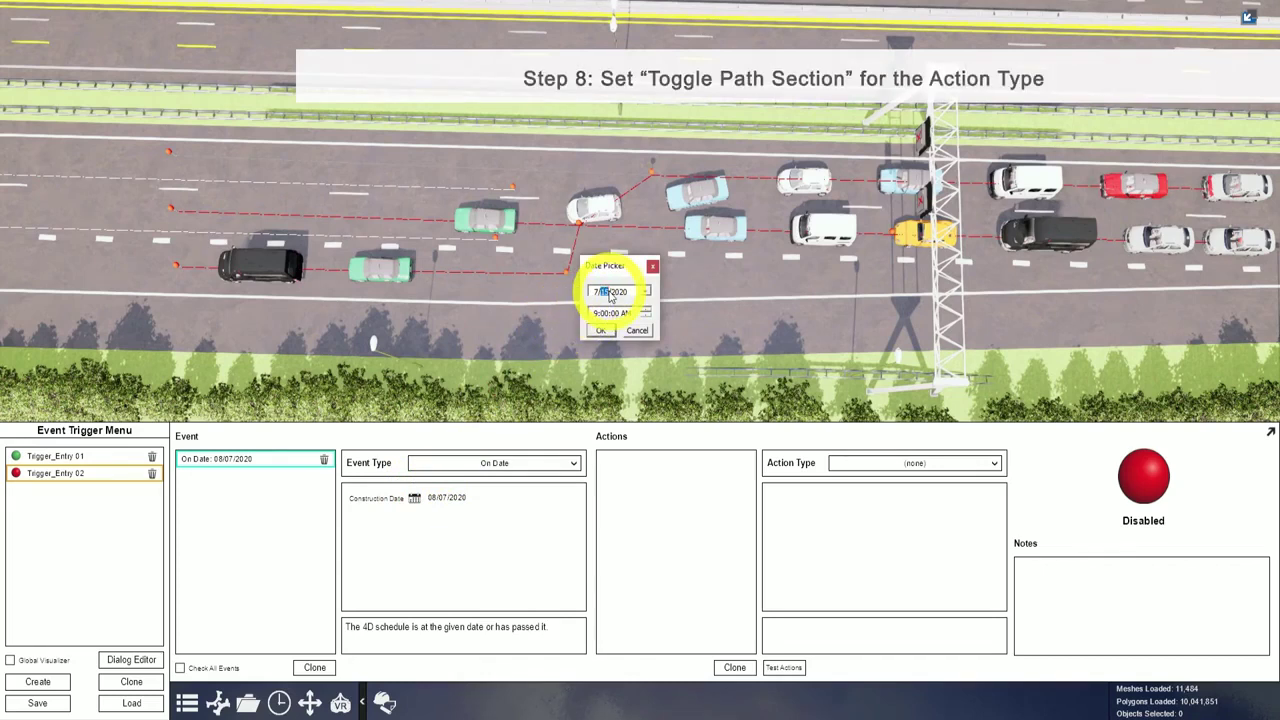
key("Return")
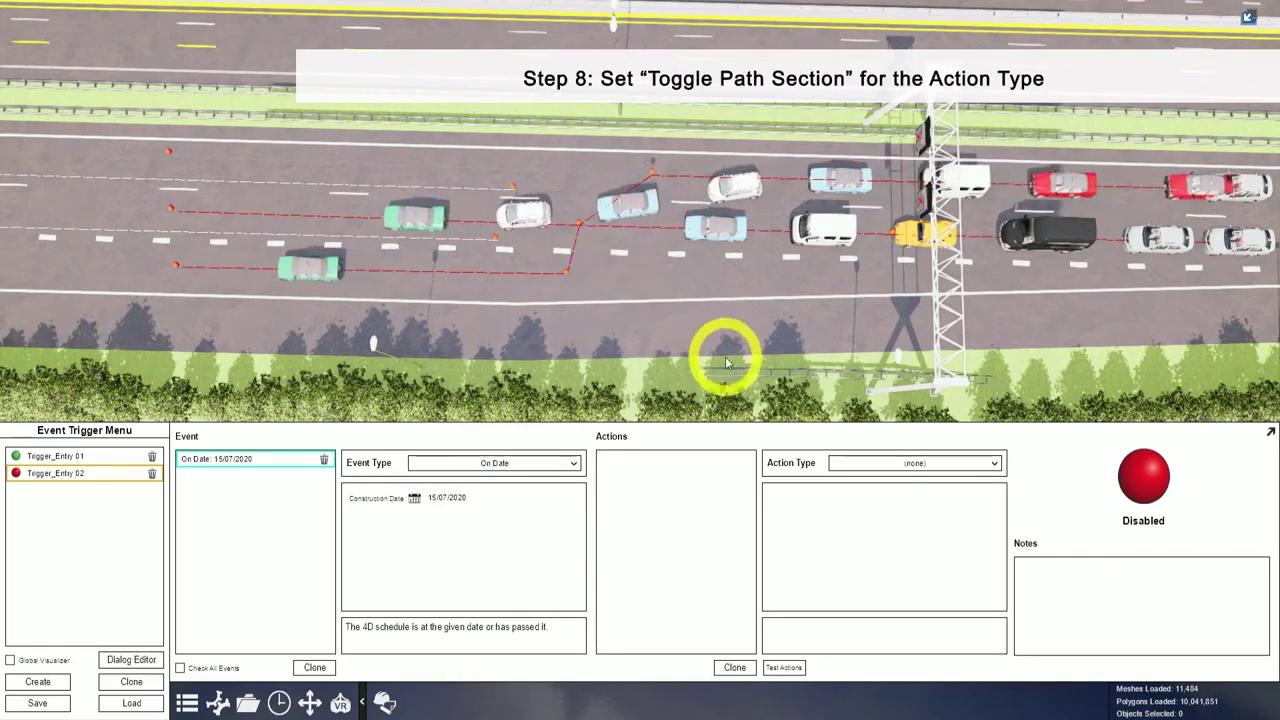
Step: Add a Toggle Path Section action for the highway section, test that traffic stops, and enable the trigger
left_click(879, 465)
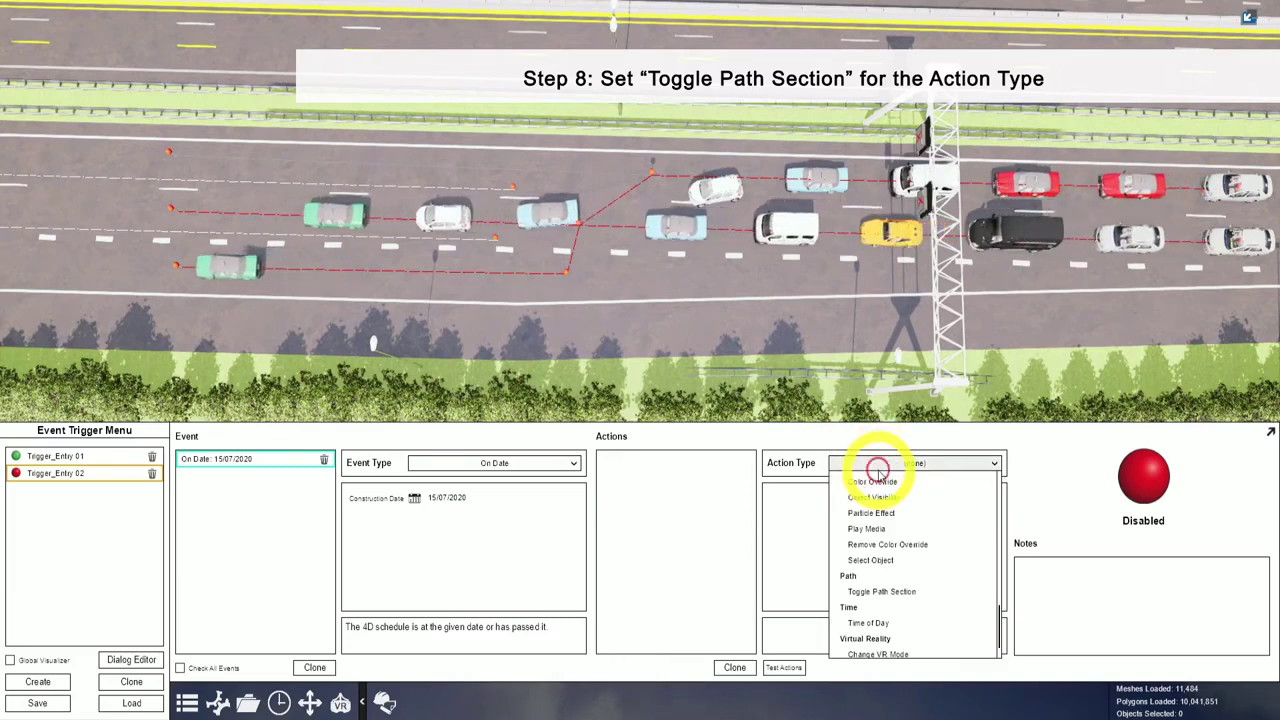
left_click(879, 592)
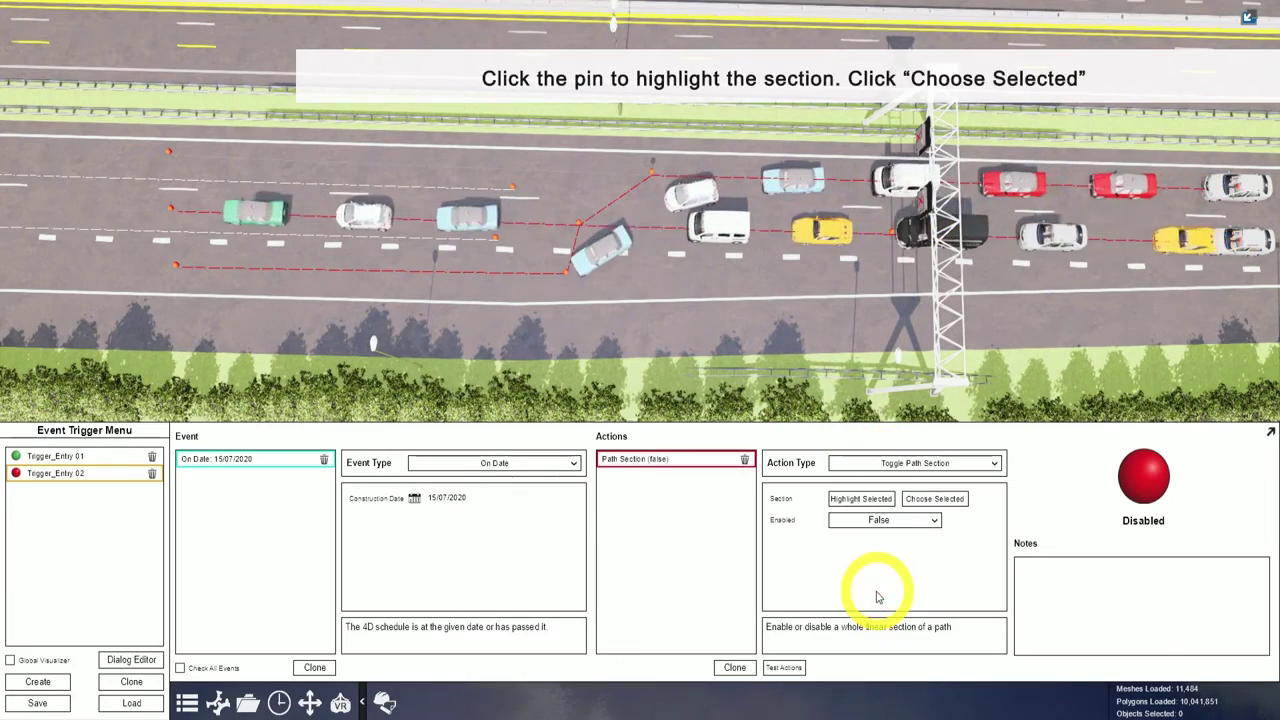
left_click(579, 226)
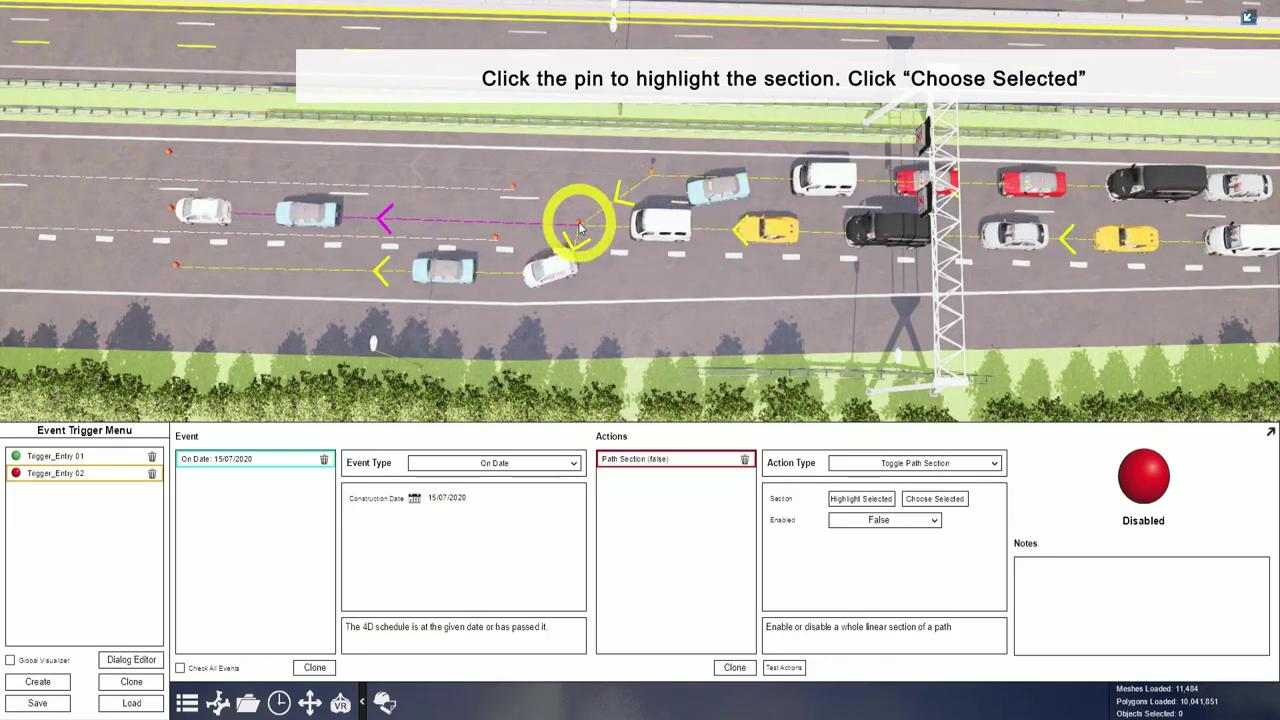
left_click(952, 505)
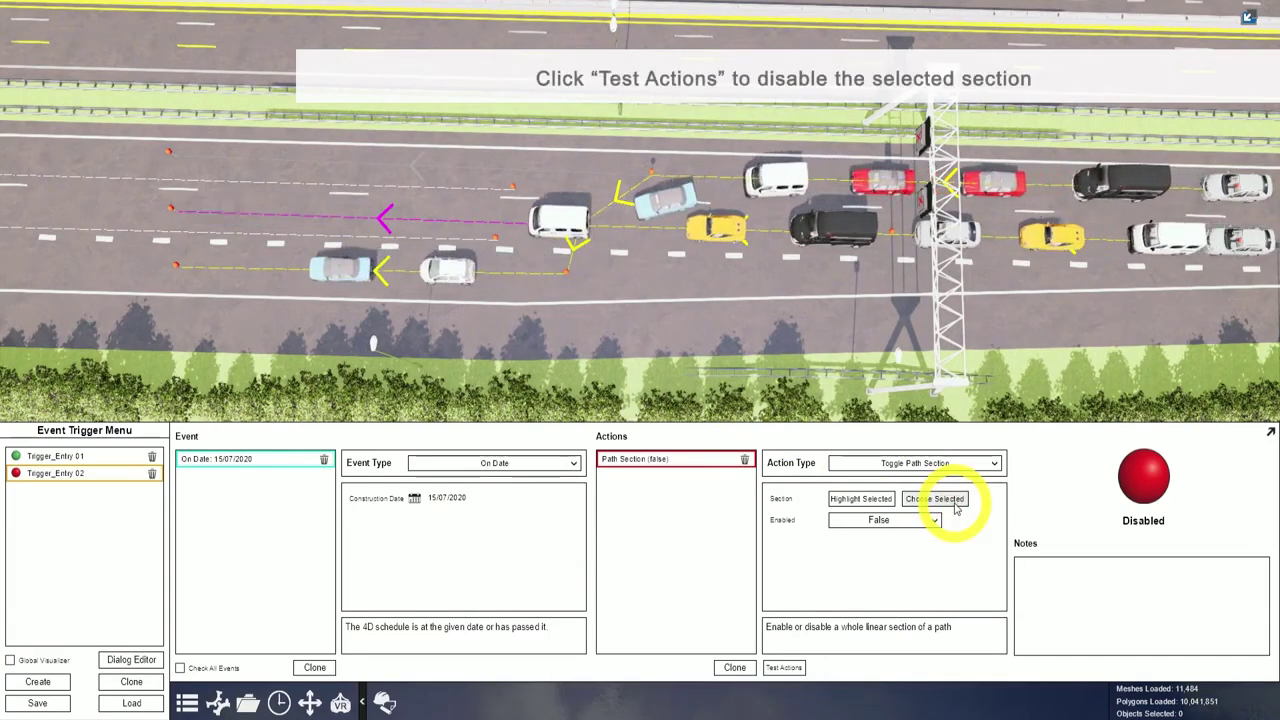
left_click(786, 668)
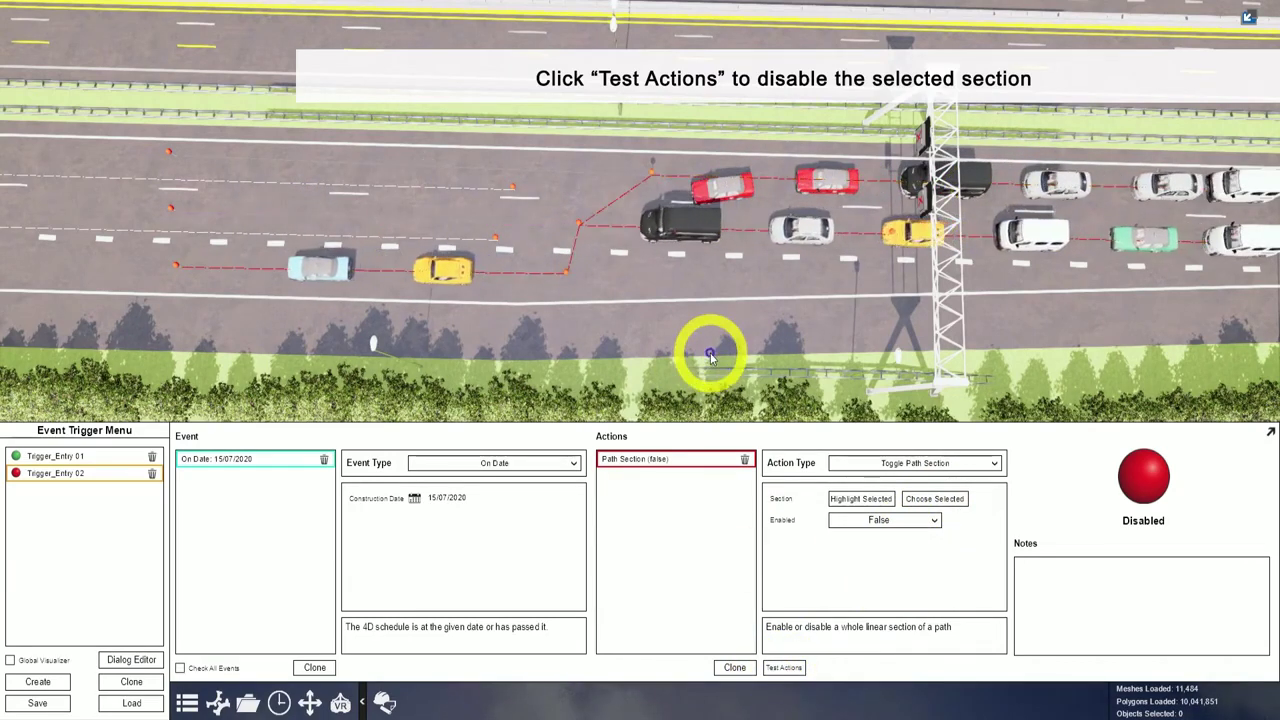
left_click(1155, 493)
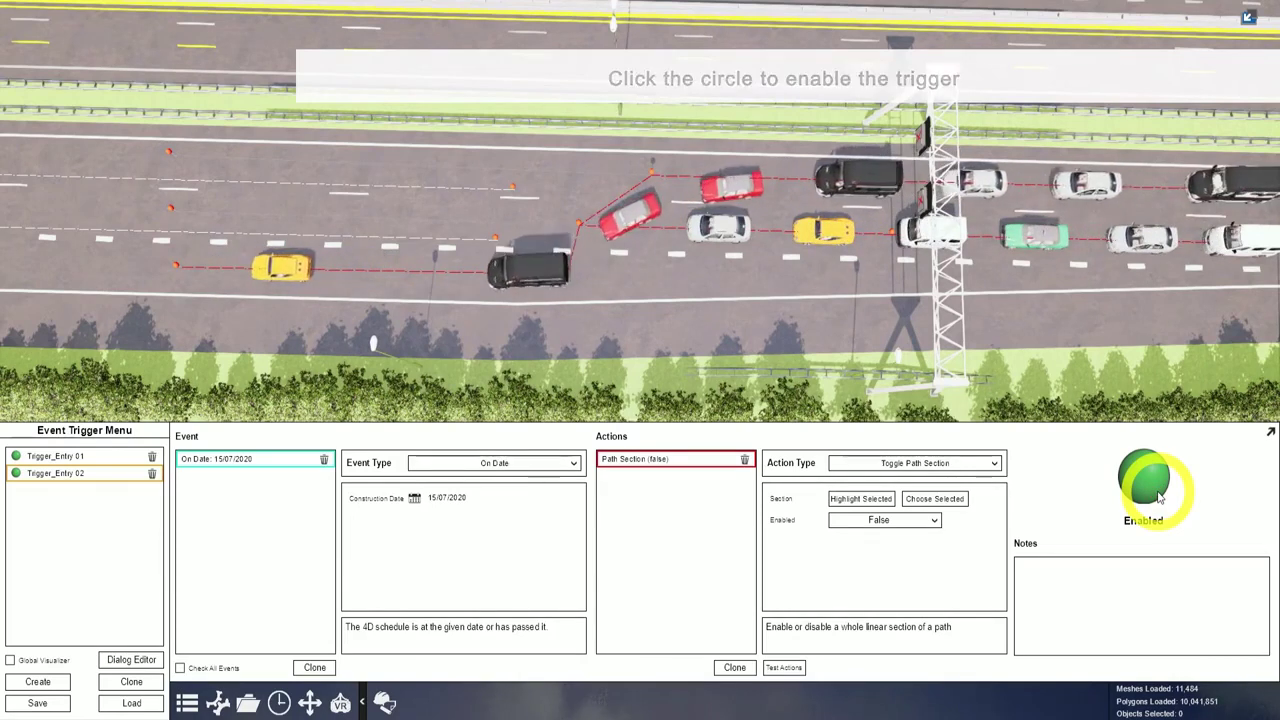
Step: Create Trigger_Entry 03 with an Initial Load event and an On Date event on 22/07/2020
left_click(40, 682)
left_click(84, 497)
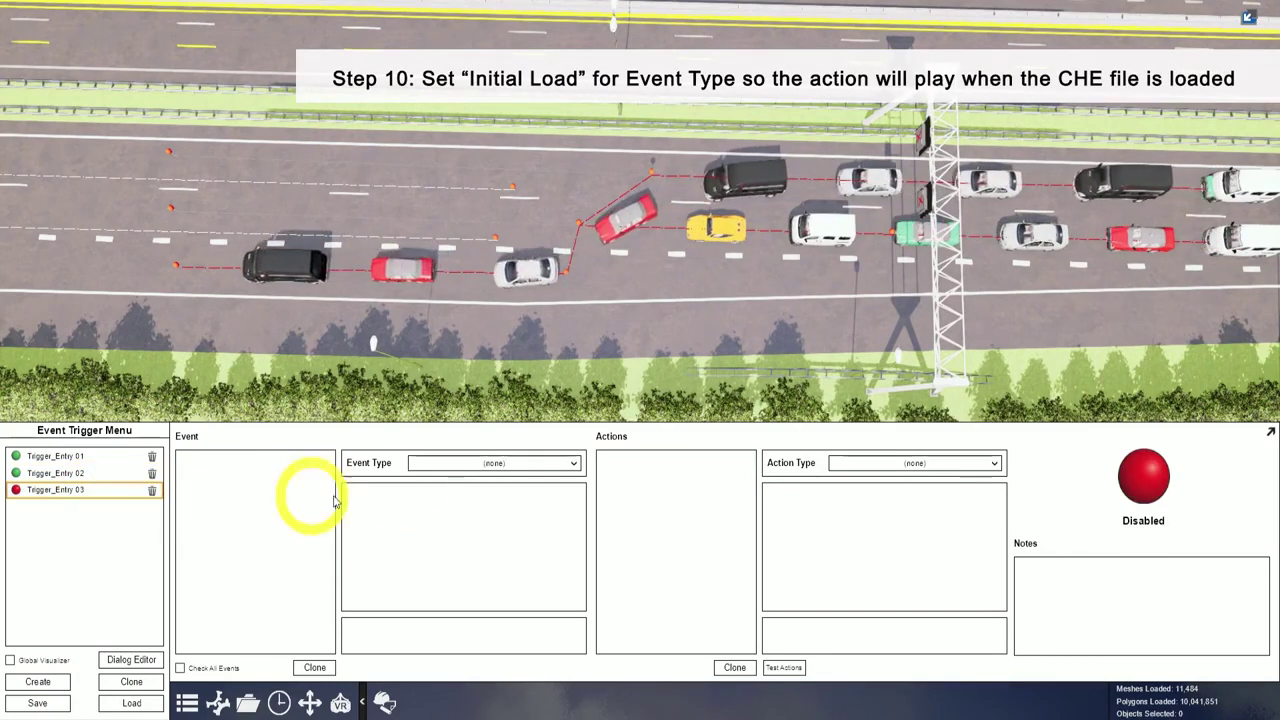
left_click(492, 466)
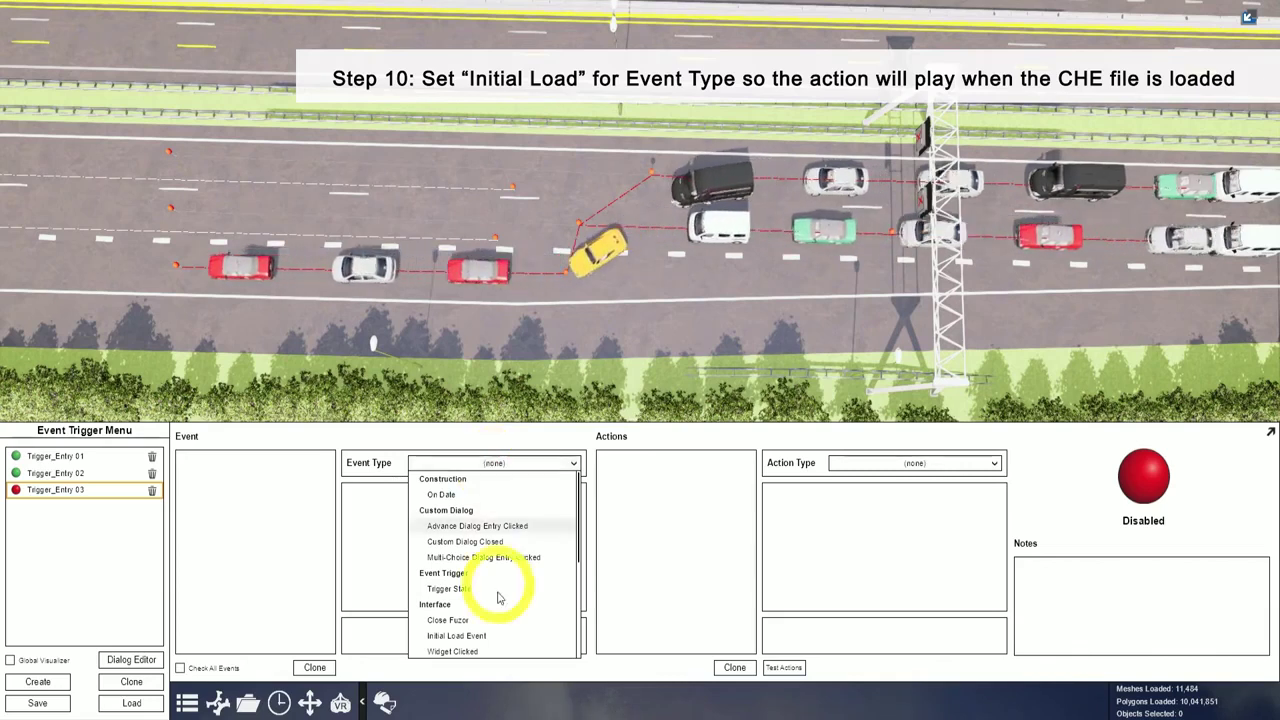
left_click(449, 640)
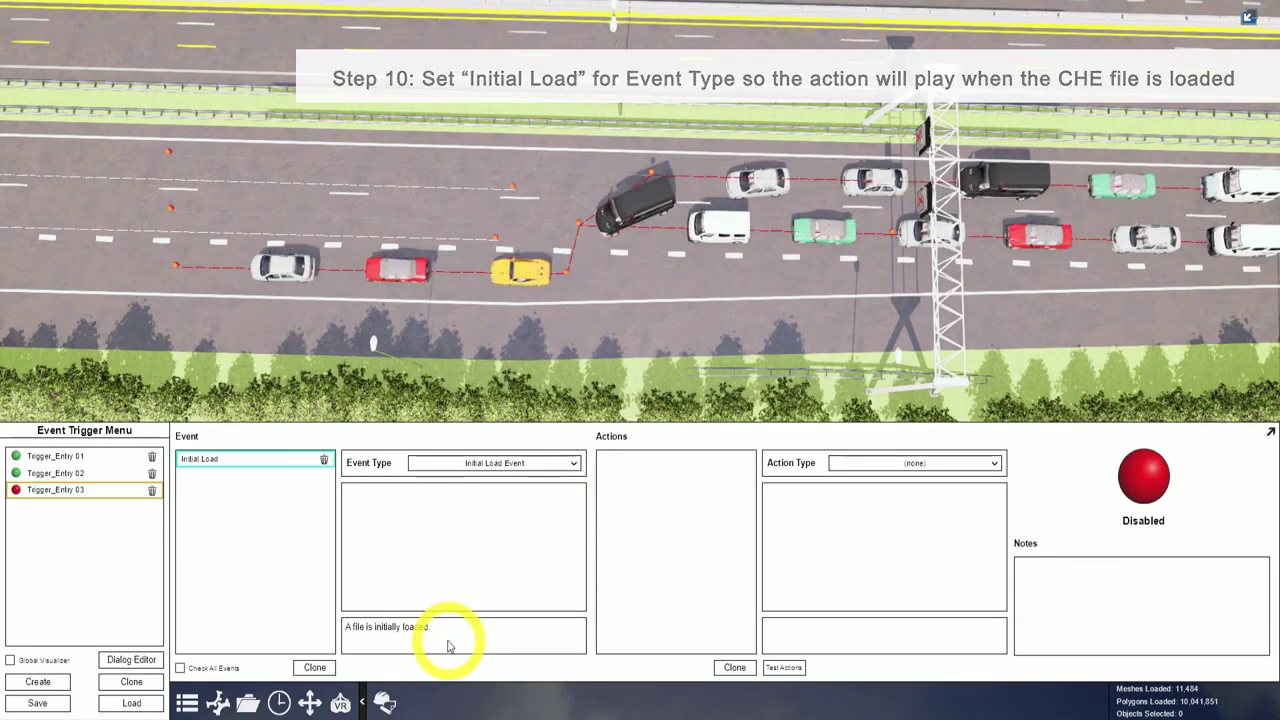
left_click(518, 463)
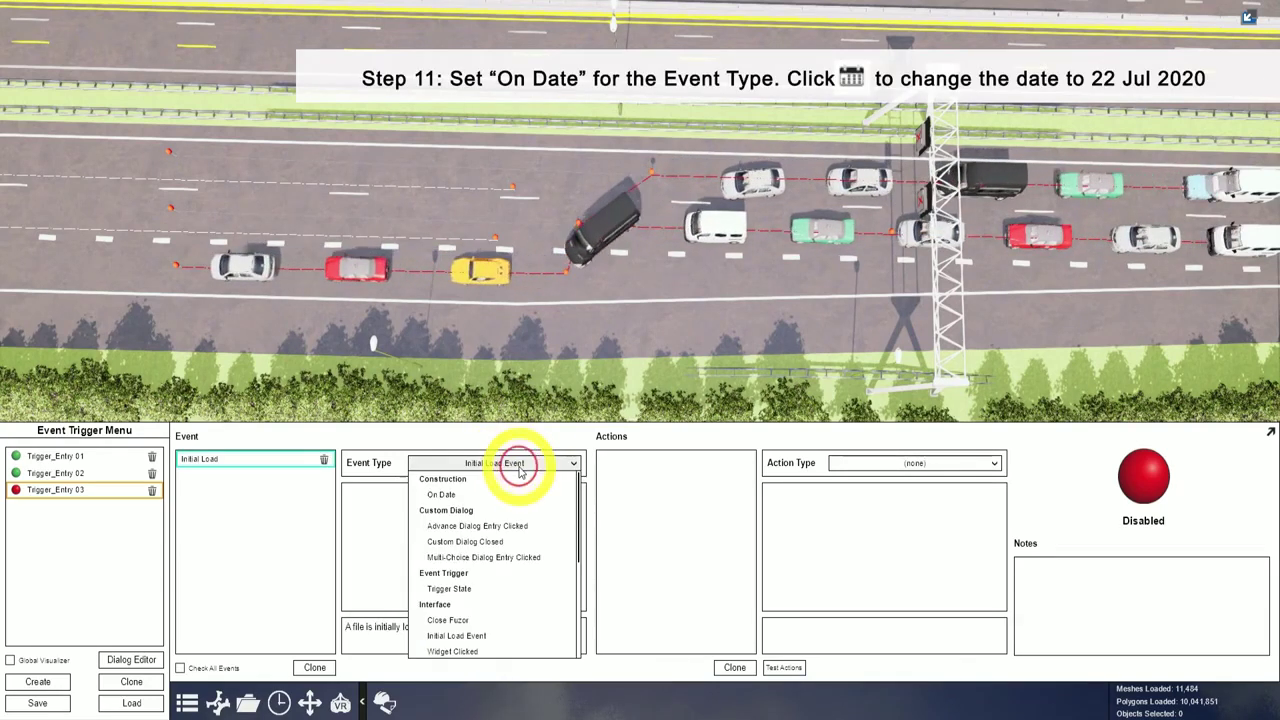
left_click(462, 495)
left_click(416, 499)
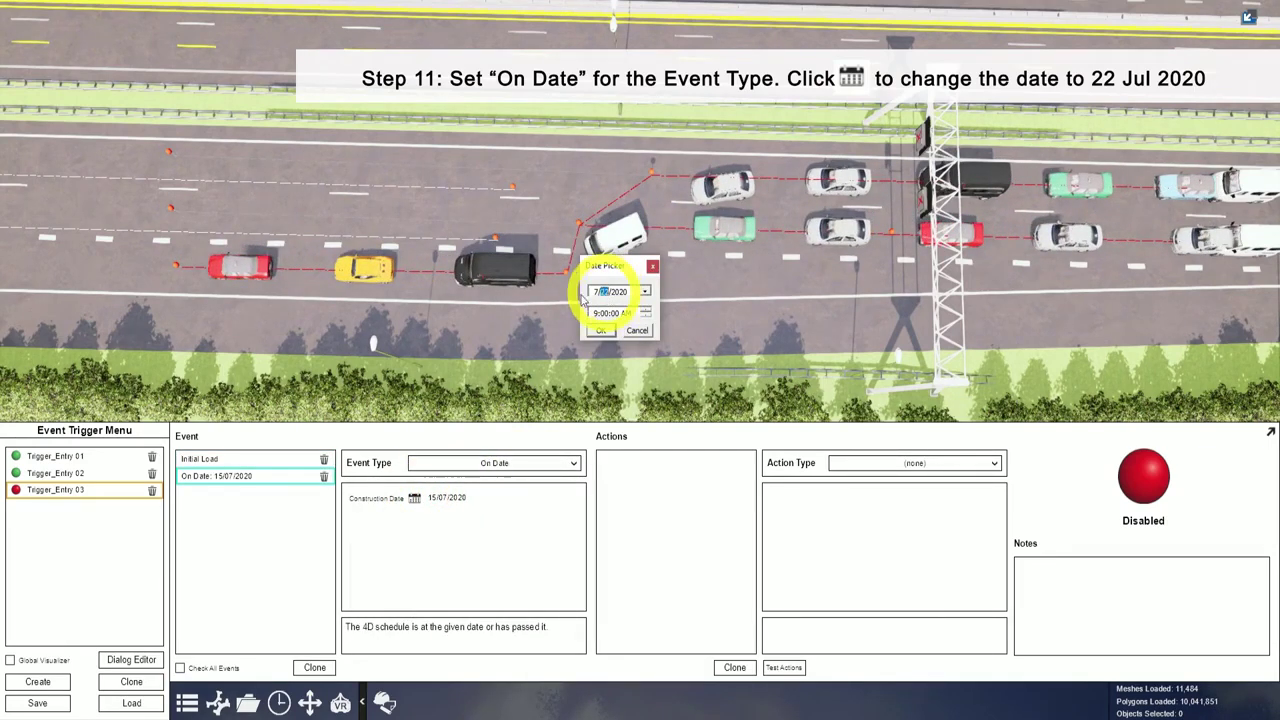
left_click(660, 308)
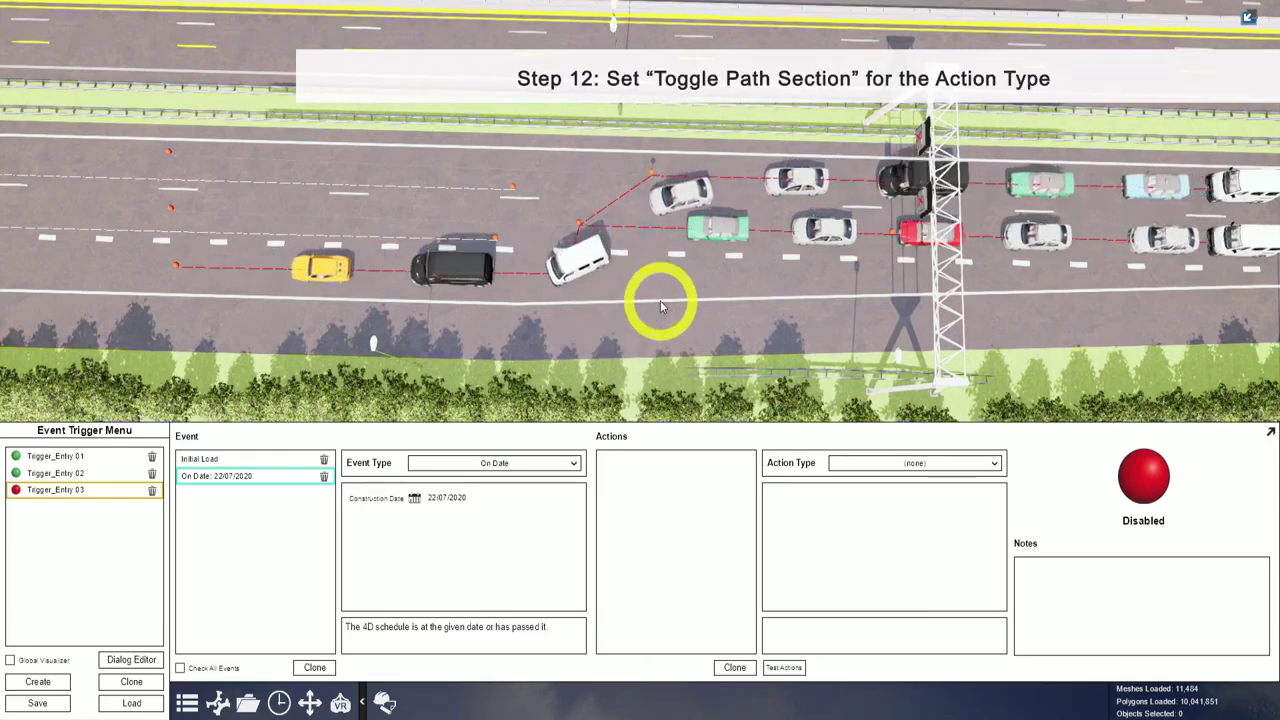
Step: Add a Toggle Path Section action with Enabled set to True
left_click(924, 467)
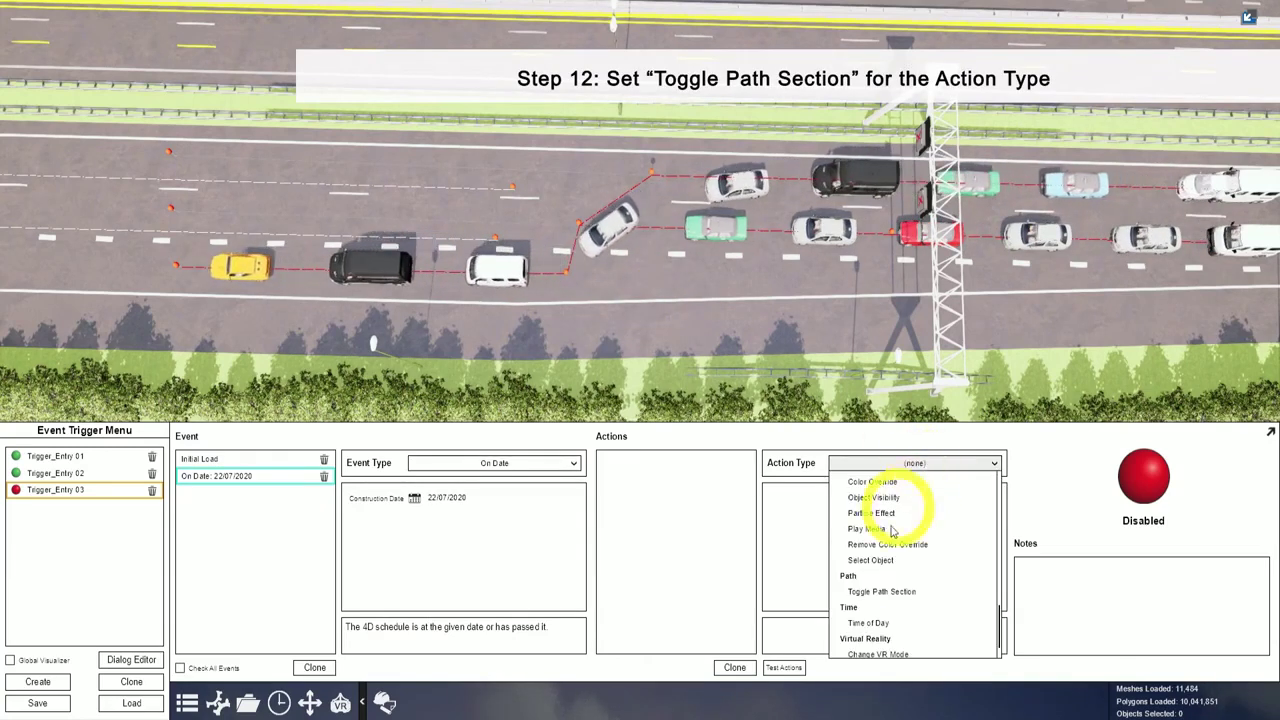
left_click(881, 592)
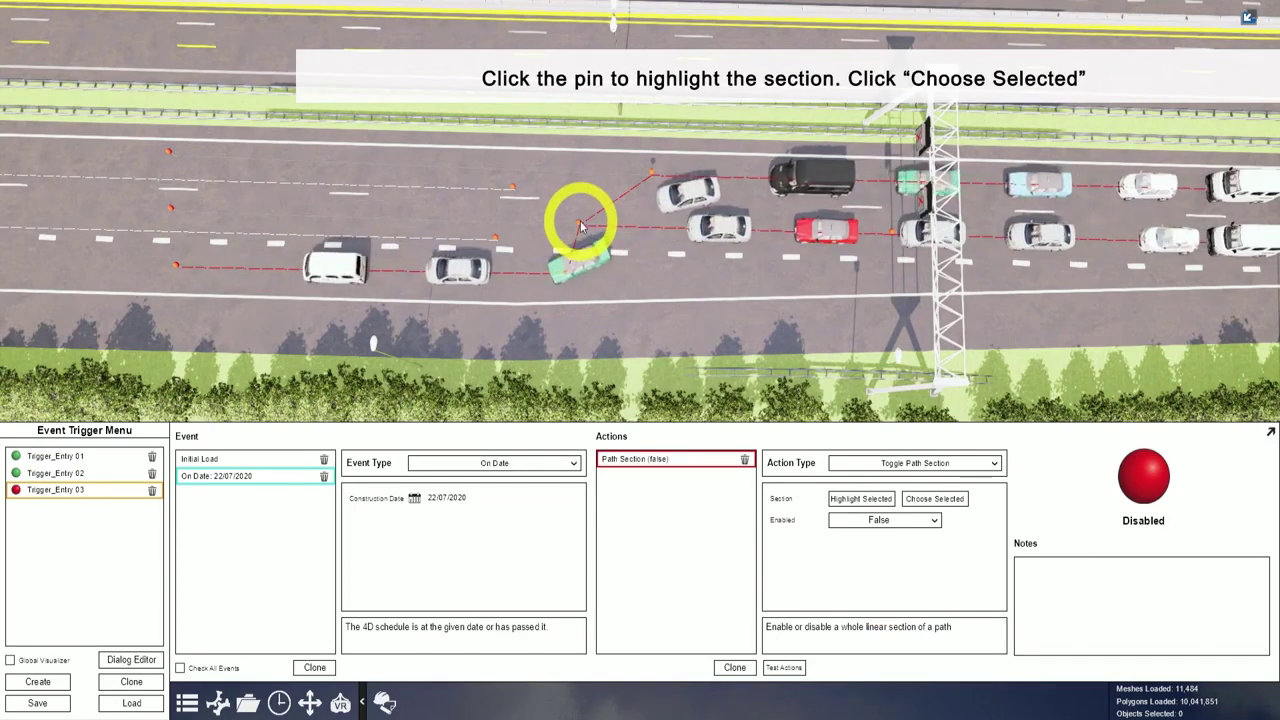
left_click(932, 520)
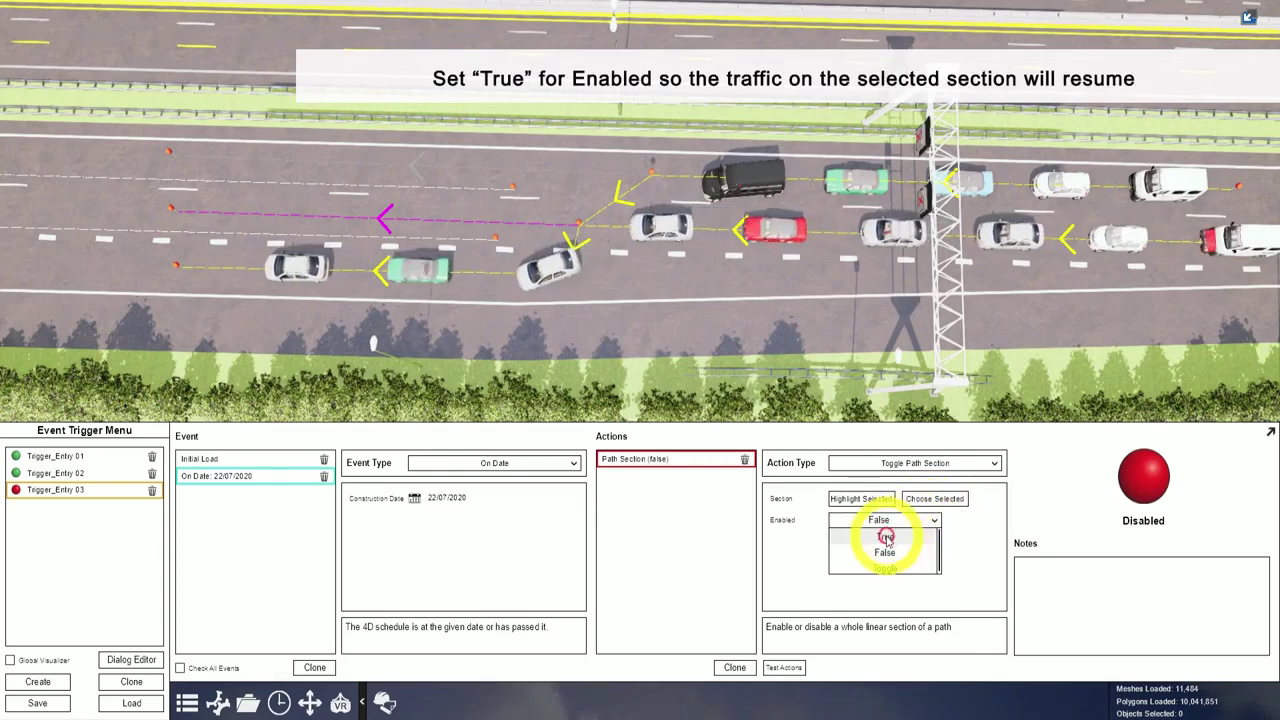
left_click(736, 672)
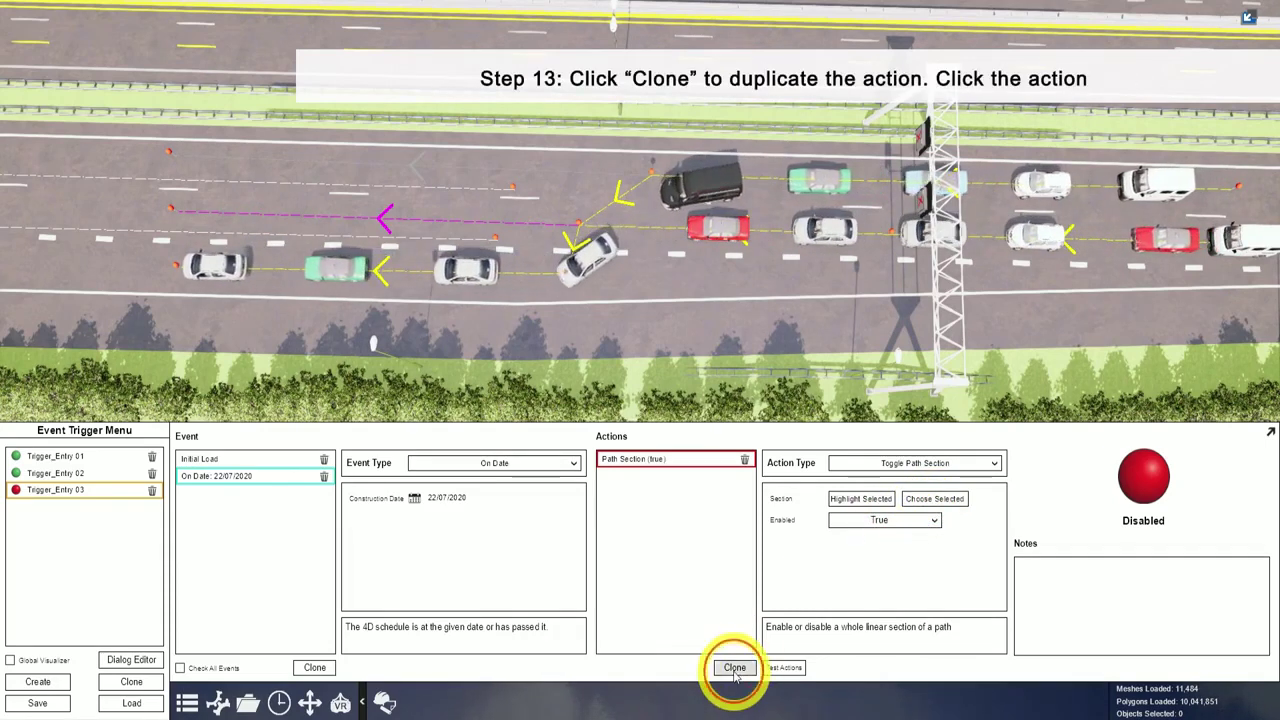
Step: Assign another path section to the cloned action and test that traffic resumes
left_click(652, 173)
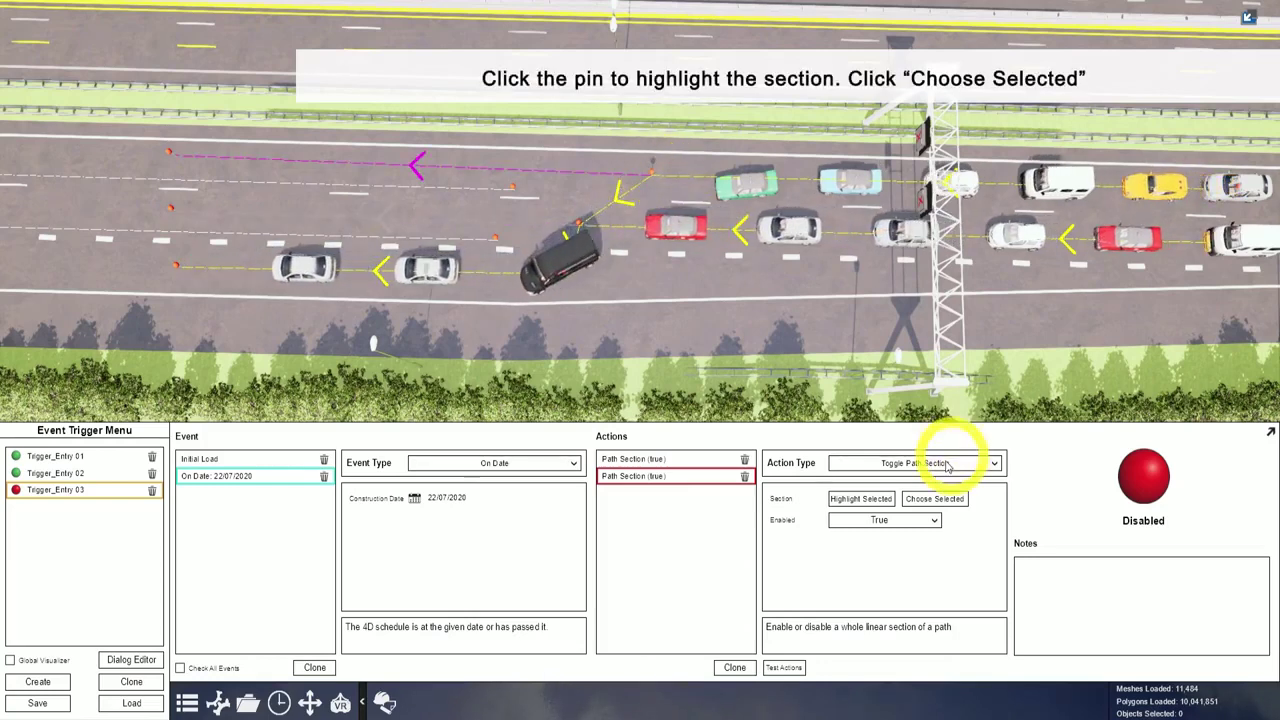
left_click(924, 503)
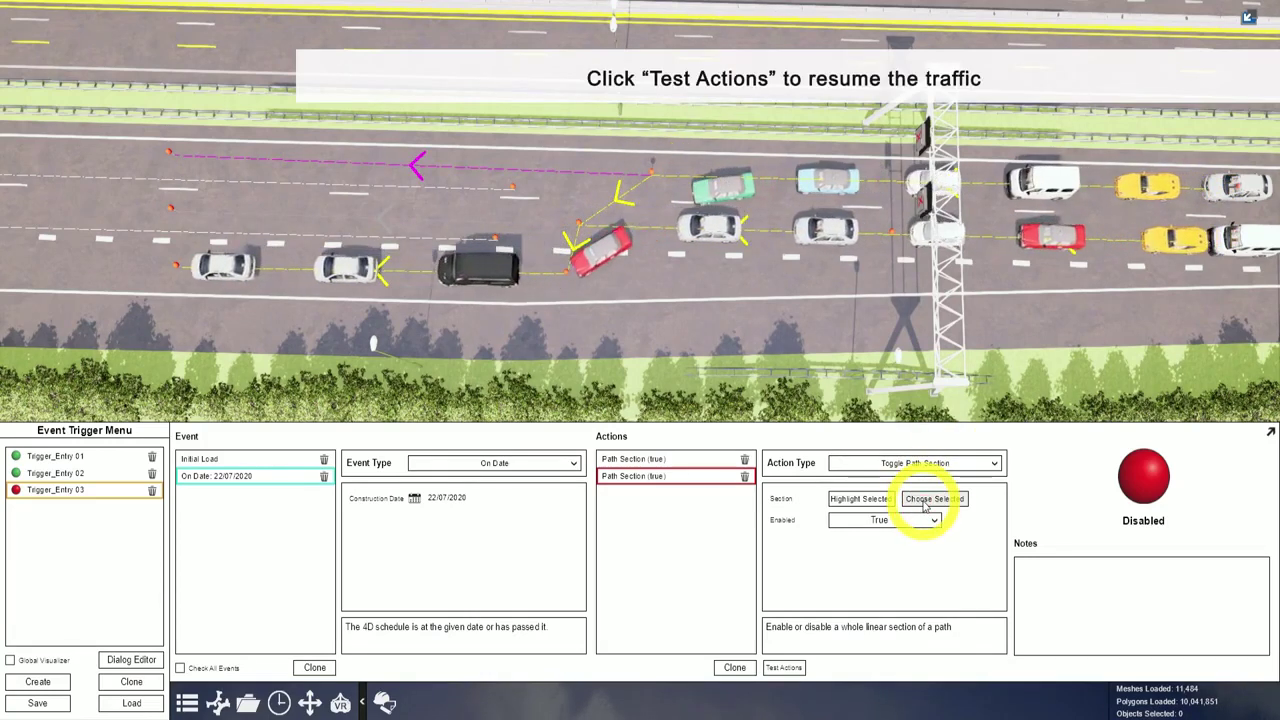
left_click(785, 667)
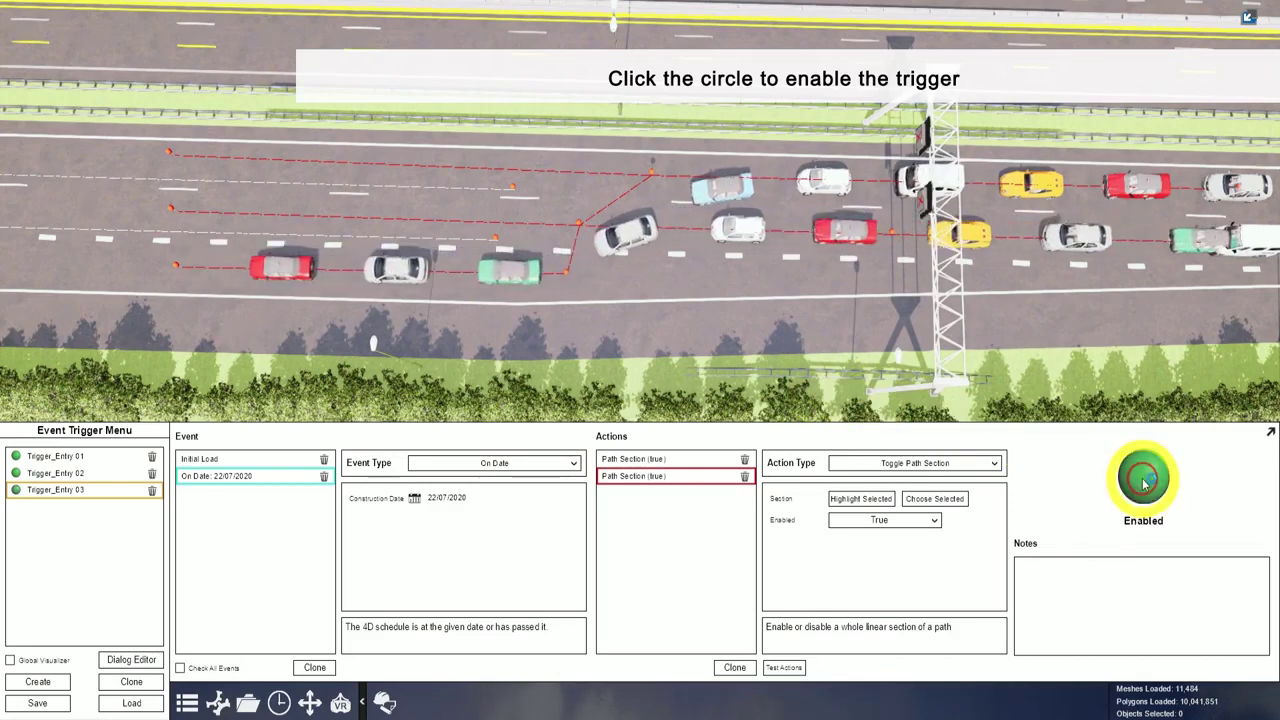
Step: Open the 4D Simulation timeline to check the path-section toggles
left_click(384, 702)
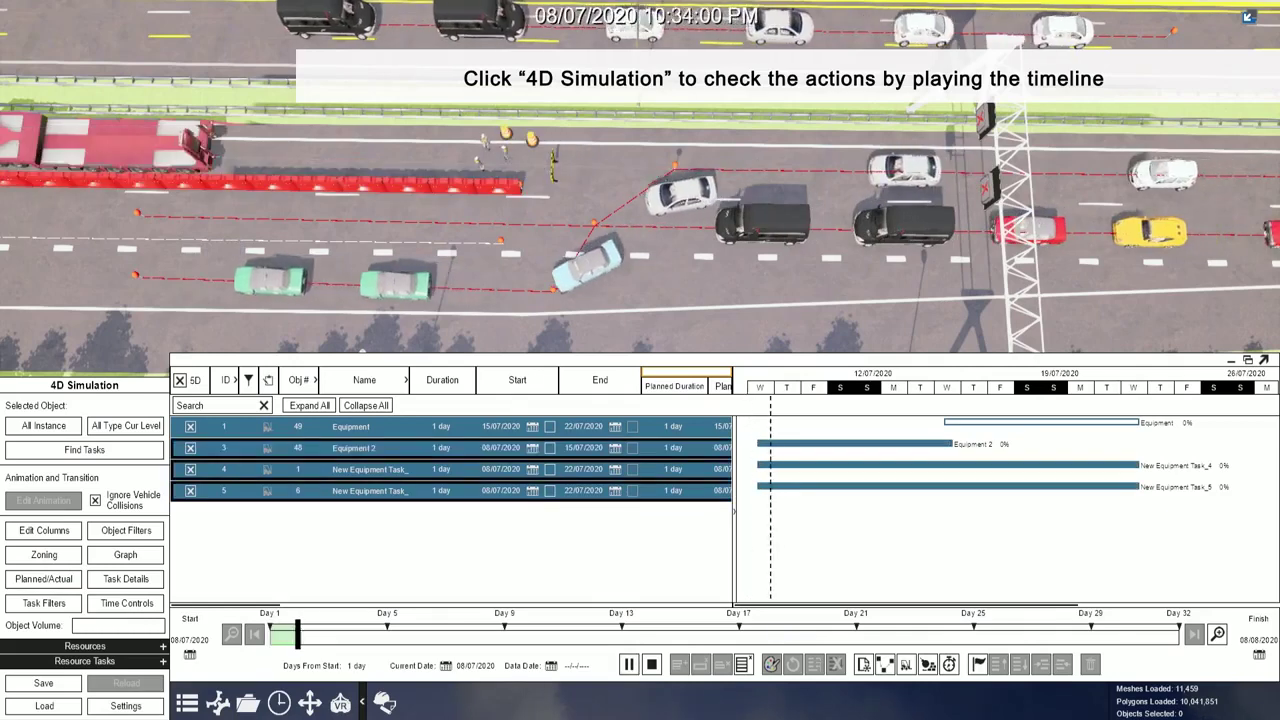